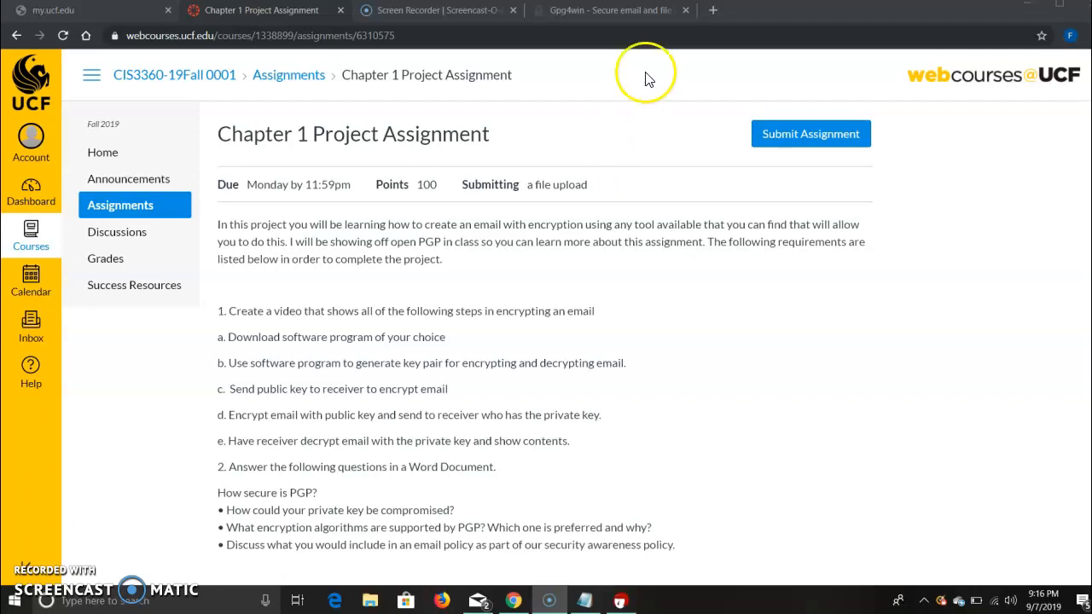
# Bring up the Gpg4win website, switch to Kleopatra and start creating a new key pair.
pyautogui.click(627, 10)
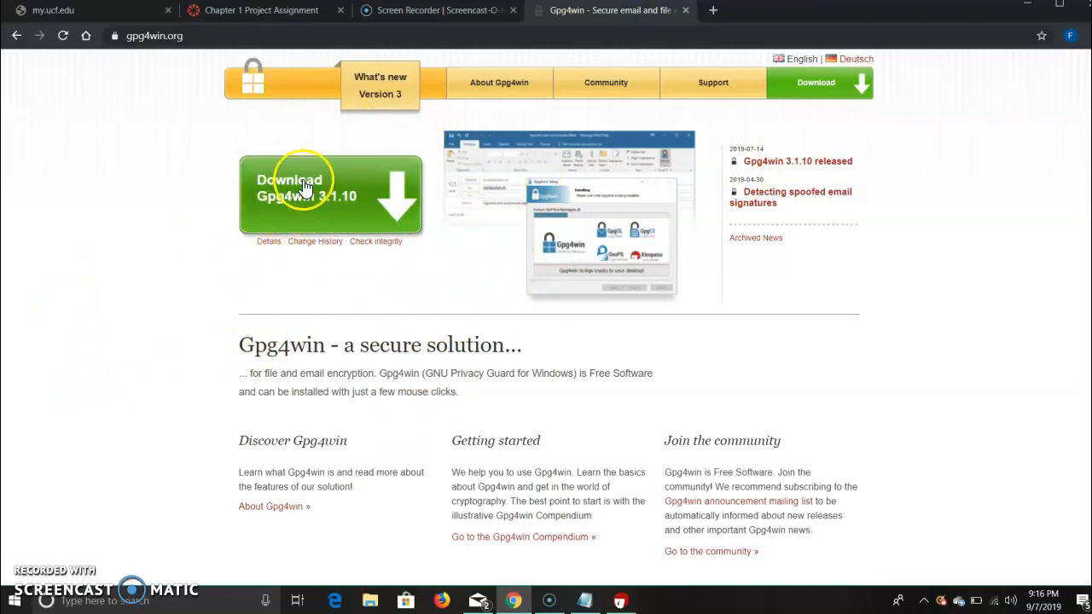
pyautogui.click(620, 602)
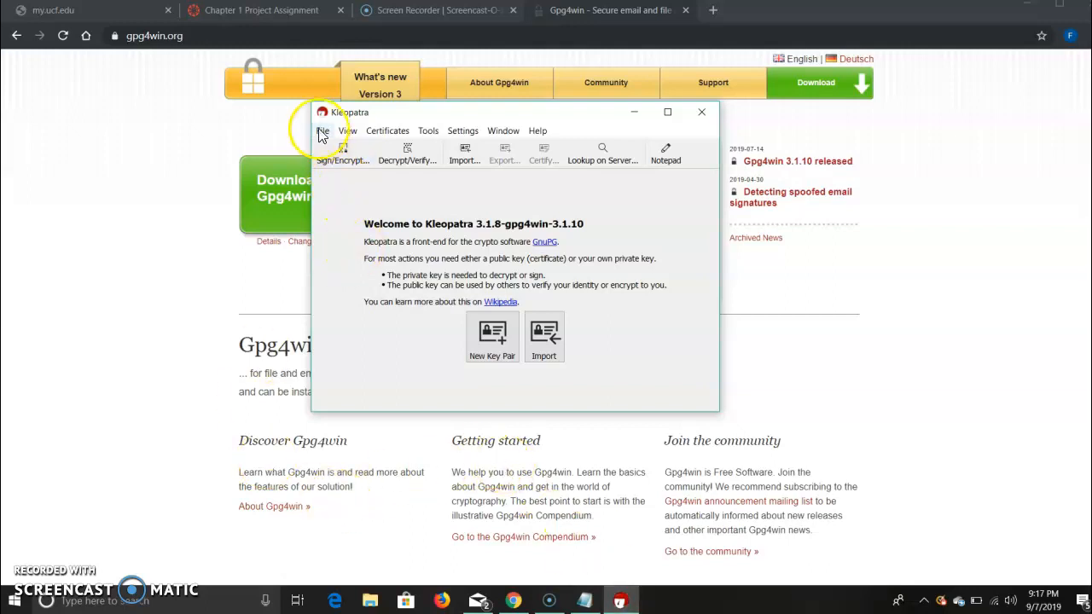
pyautogui.click(323, 133)
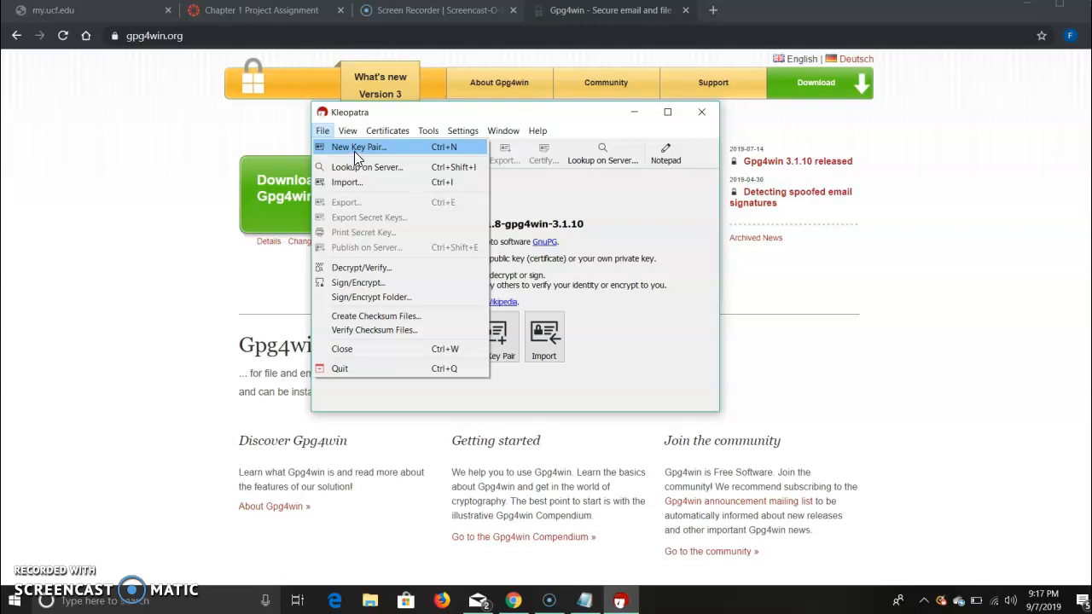
pyautogui.click(354, 151)
pyautogui.click(429, 286)
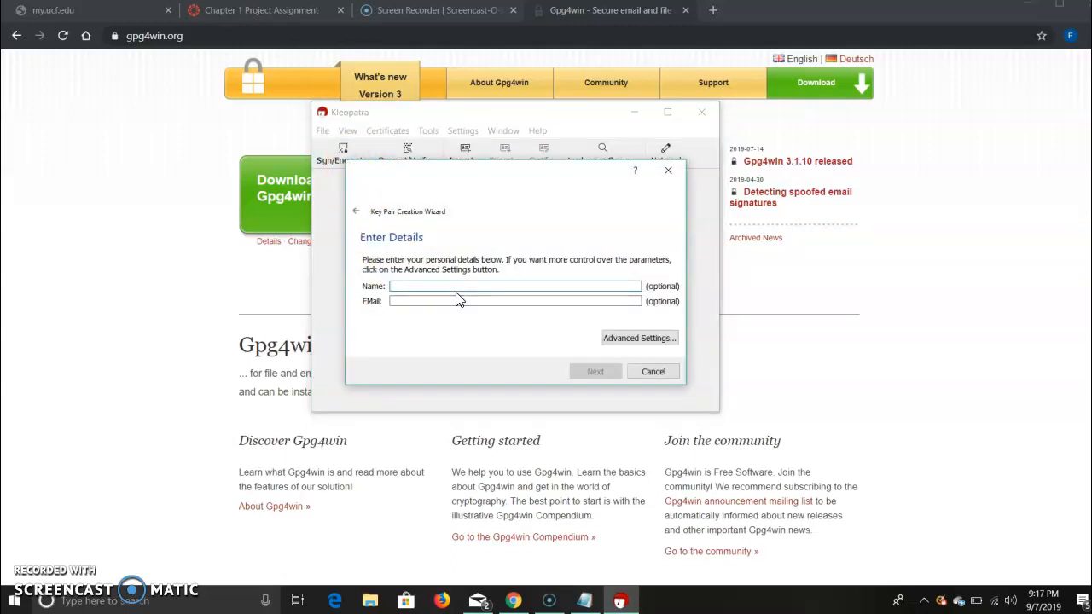
# Enter the key owner's full name in the key pair details.
pyautogui.press('capslock')
pyautogui.press('capslock')
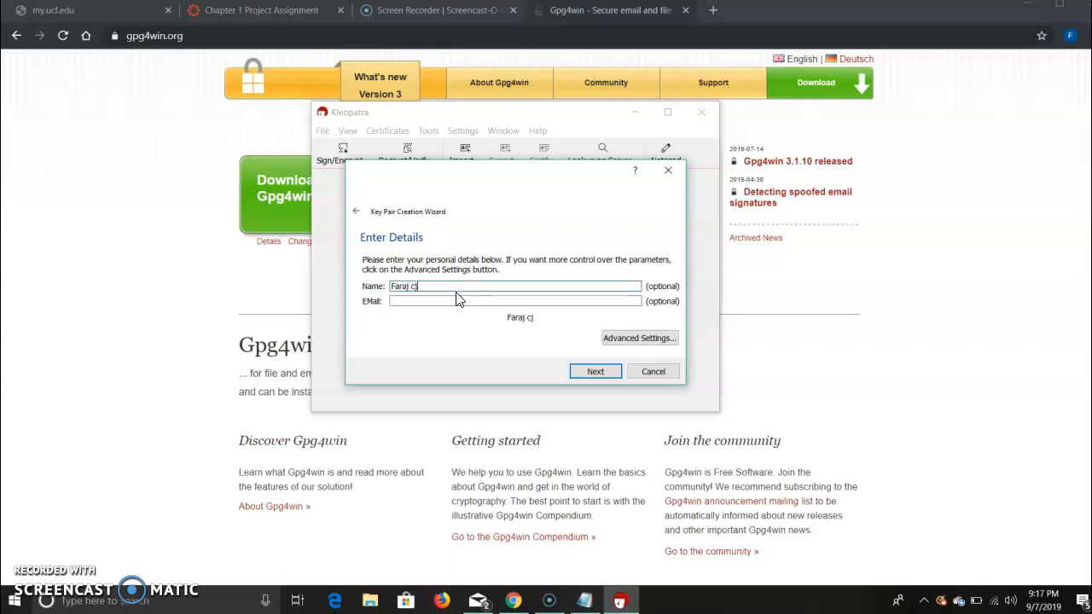
# Fill in the key owner's e-mail address for the new key pair.
pyautogui.press('Tab')
pyautogui.press('capslock')
pyautogui.press('capslock')
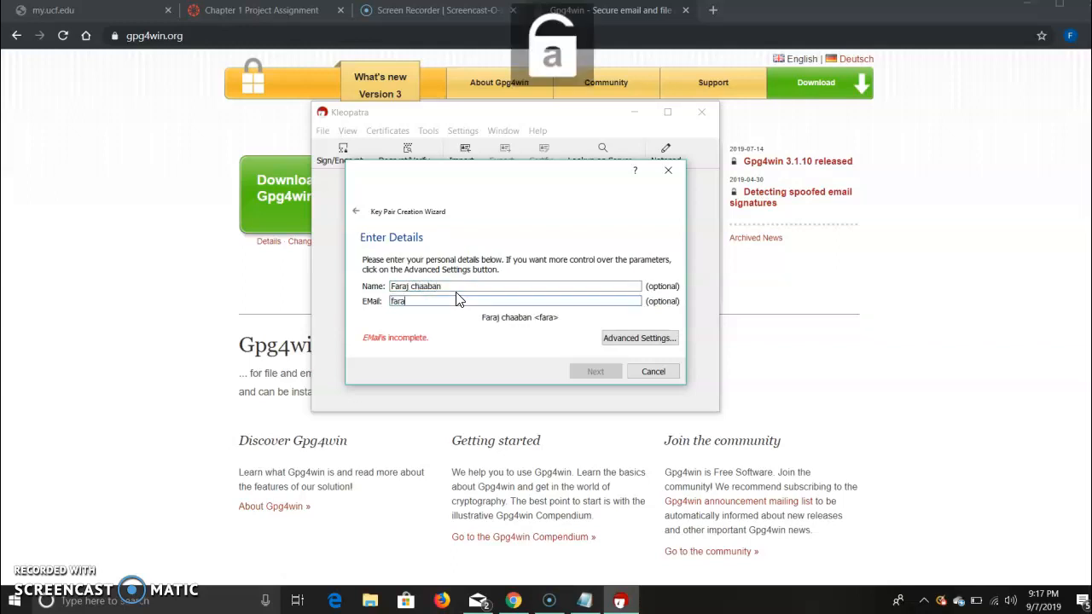
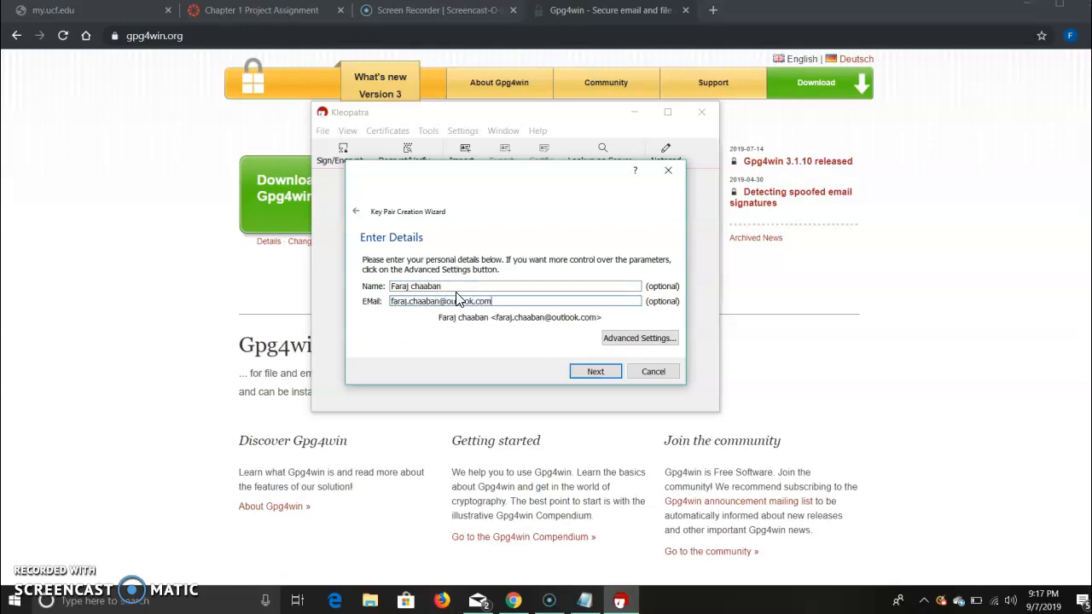
# Set both RSA key sizes to 3072 bits in the advanced key settings and accept them.
pyautogui.click(629, 340)
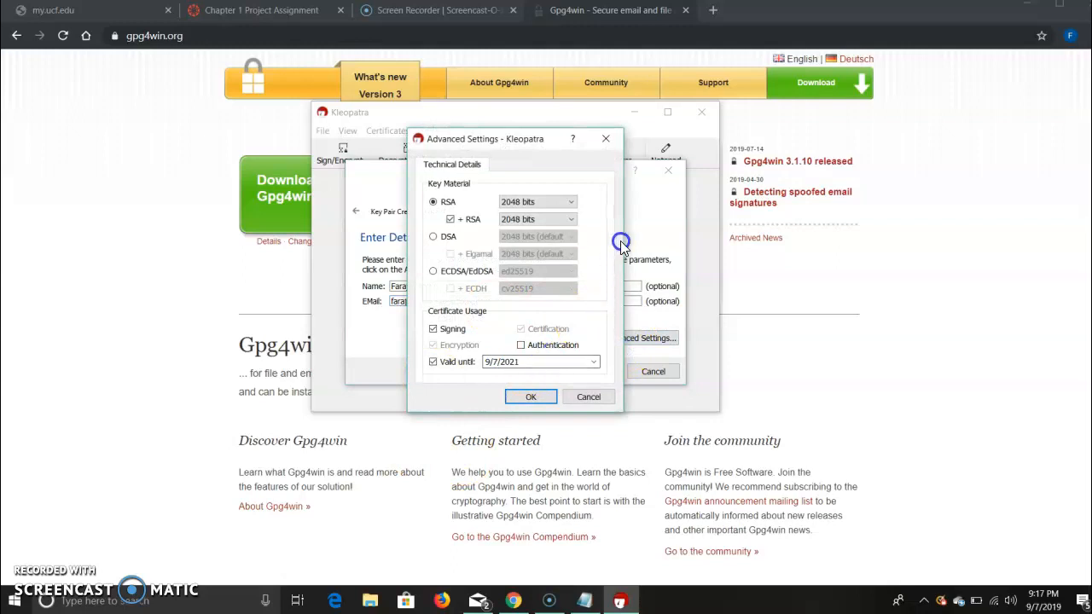
pyautogui.click(551, 205)
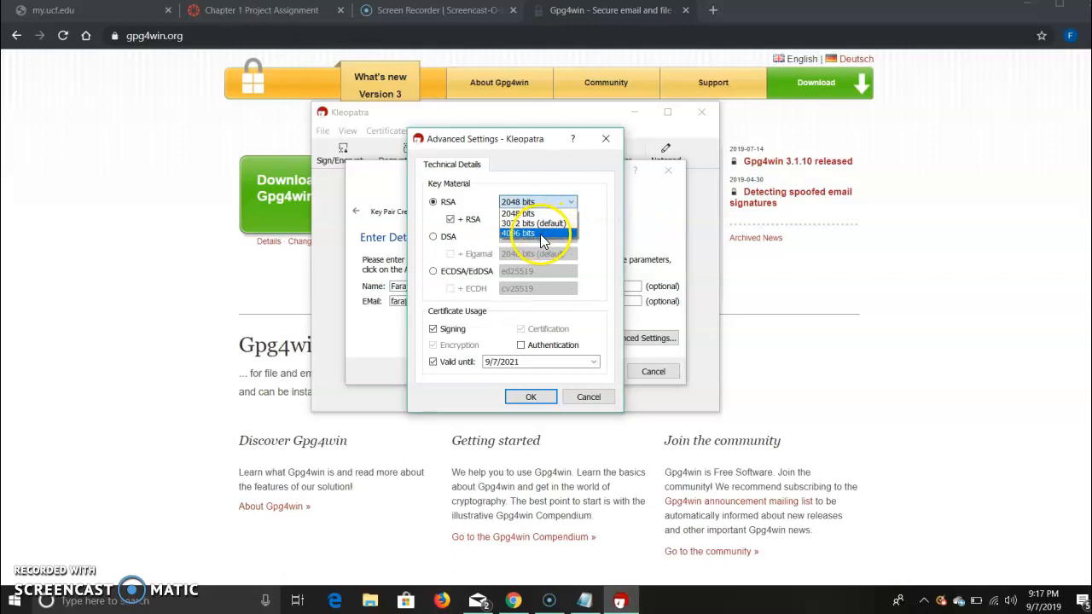
pyautogui.click(526, 222)
pyautogui.click(527, 219)
pyautogui.click(530, 241)
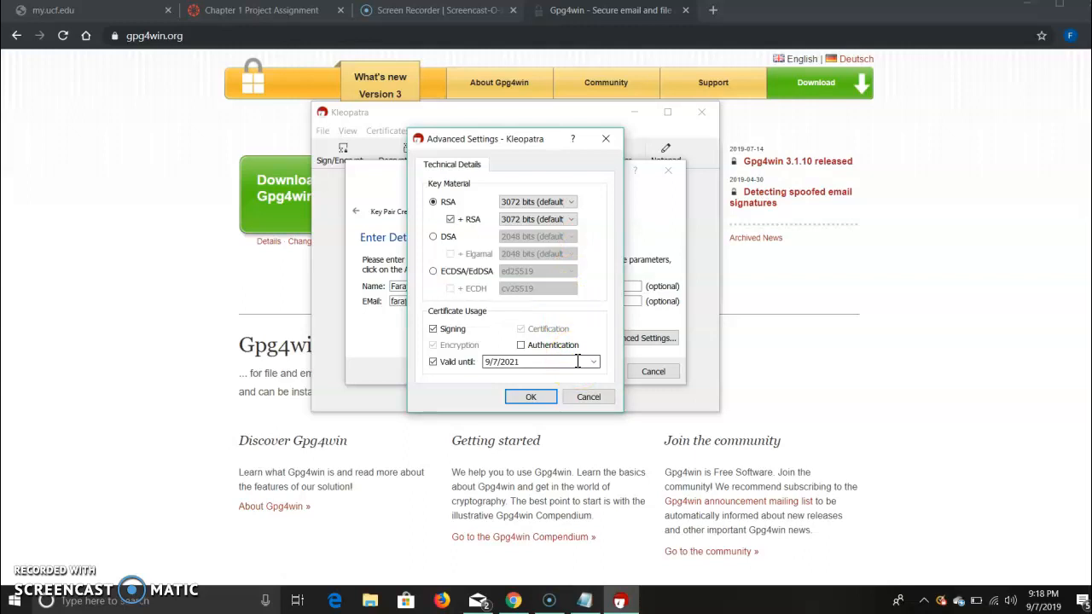
pyautogui.click(525, 399)
# Create the key pair from the reviewed parameters and enter a passphrase to protect the new key.
pyautogui.click(583, 373)
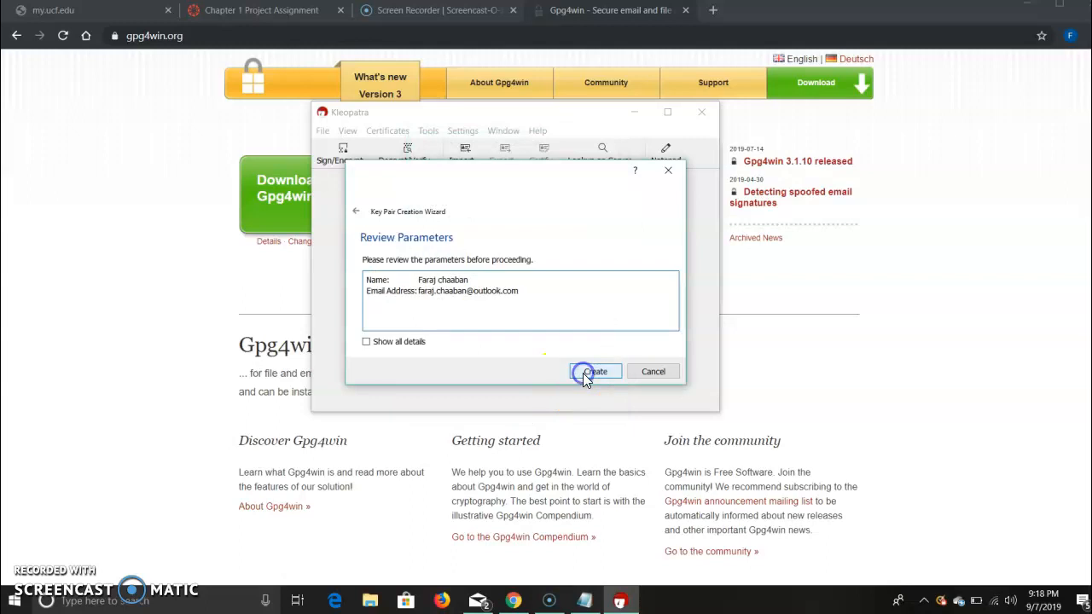
pyautogui.click(596, 372)
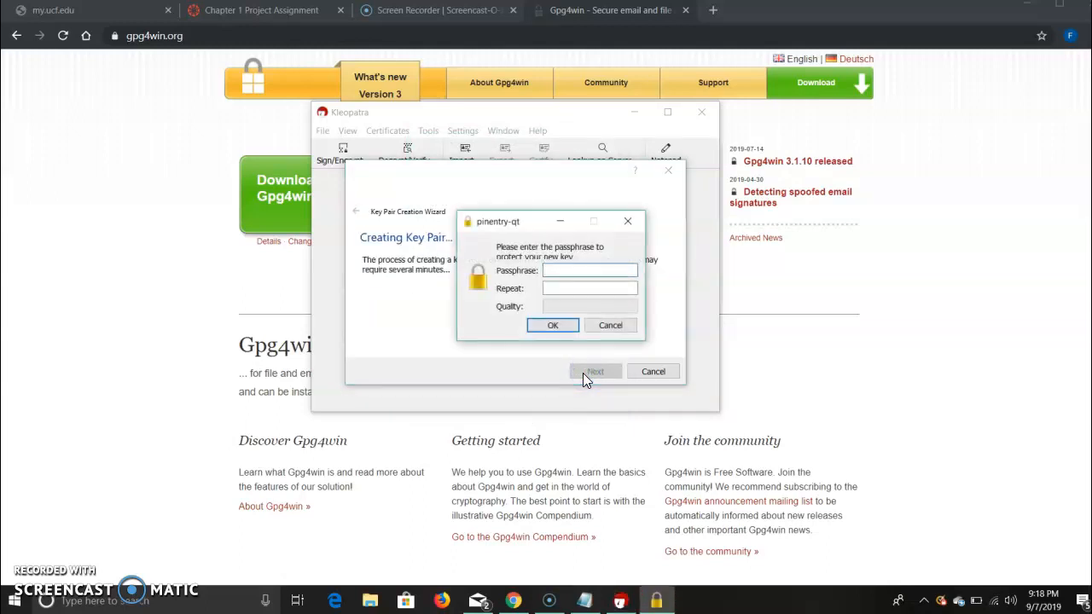
pyautogui.press('capslock')
pyautogui.write('•')
pyautogui.press('capslock')
pyautogui.write('••')
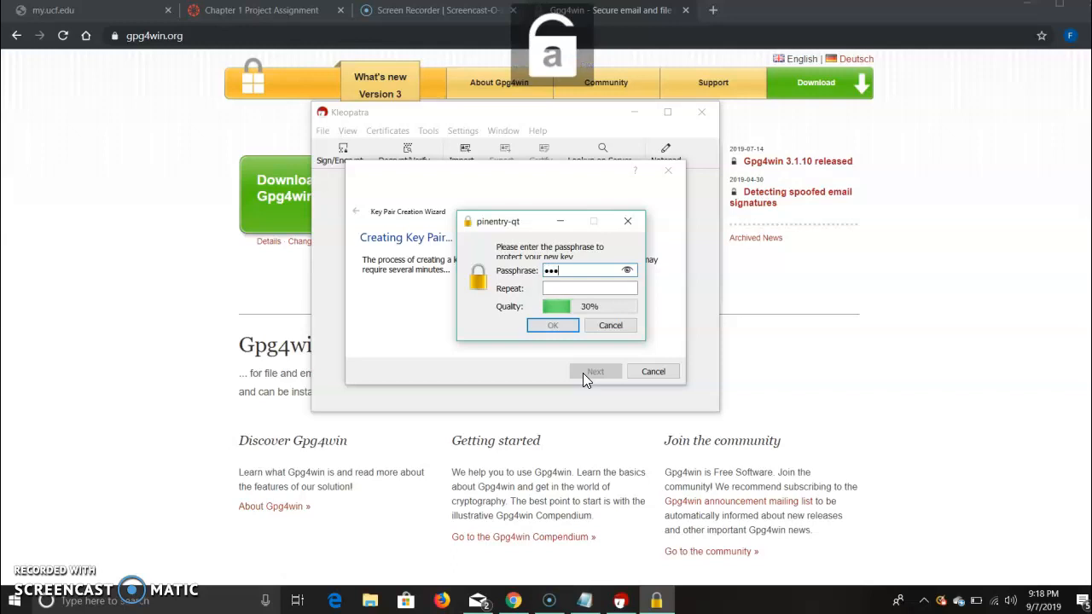
pyautogui.write('••••••')
pyautogui.press('Tab')
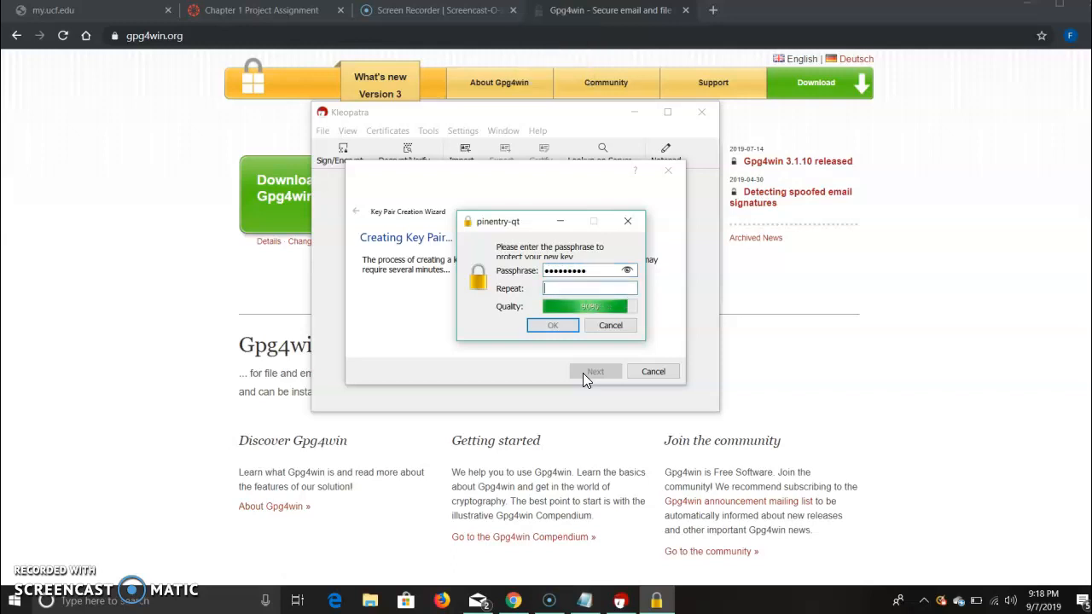
# Repeat the key's passphrase, confirm it and finish the key pair creation wizard.
pyautogui.press('capslock')
pyautogui.write('•')
pyautogui.press('capslock')
pyautogui.write('••••••••')
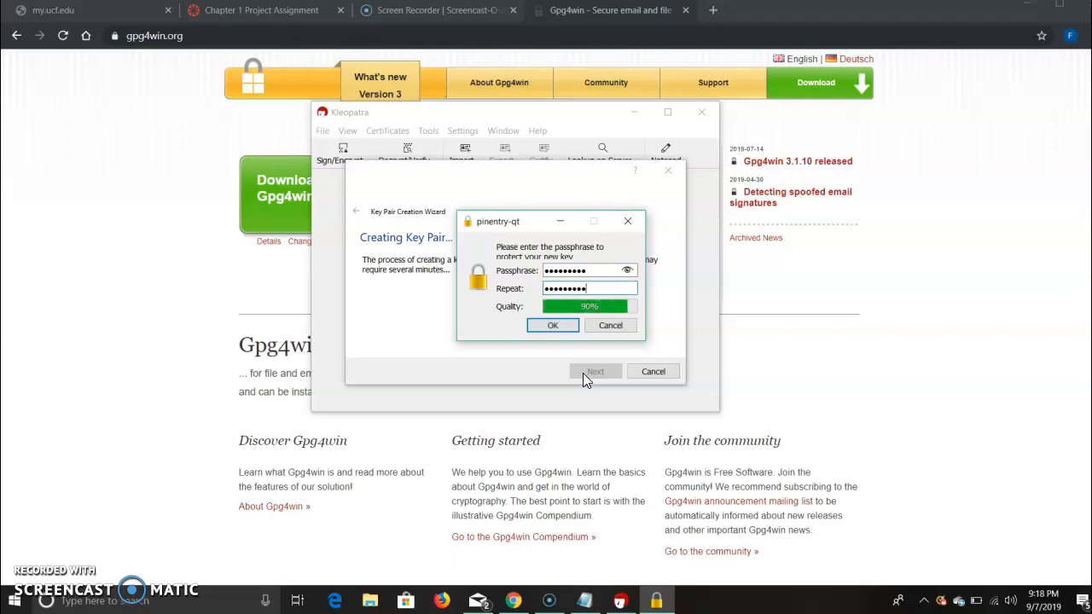
pyautogui.click(560, 332)
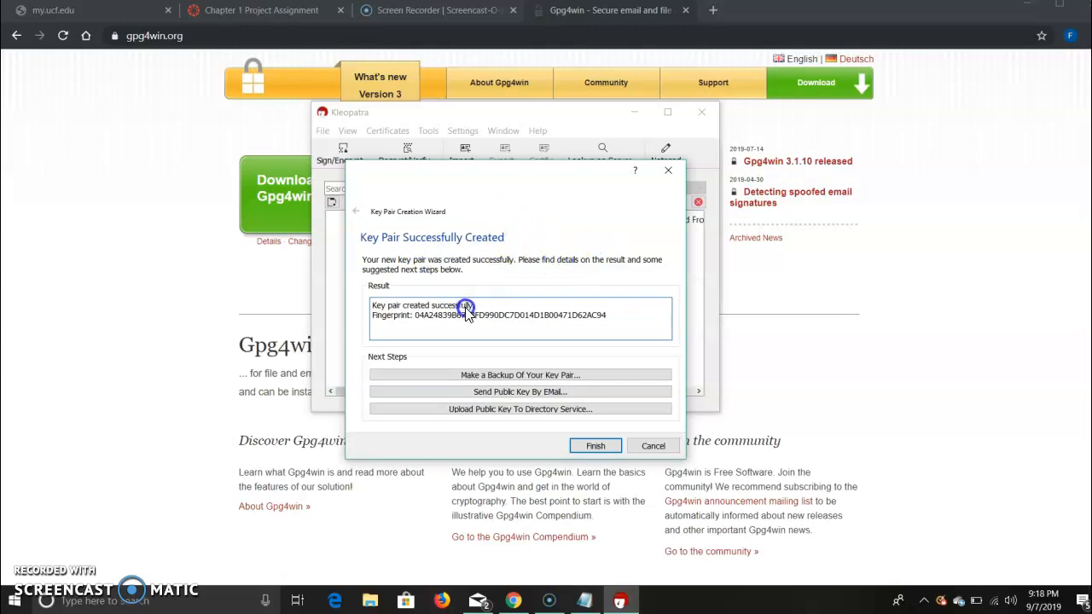
pyautogui.click(597, 447)
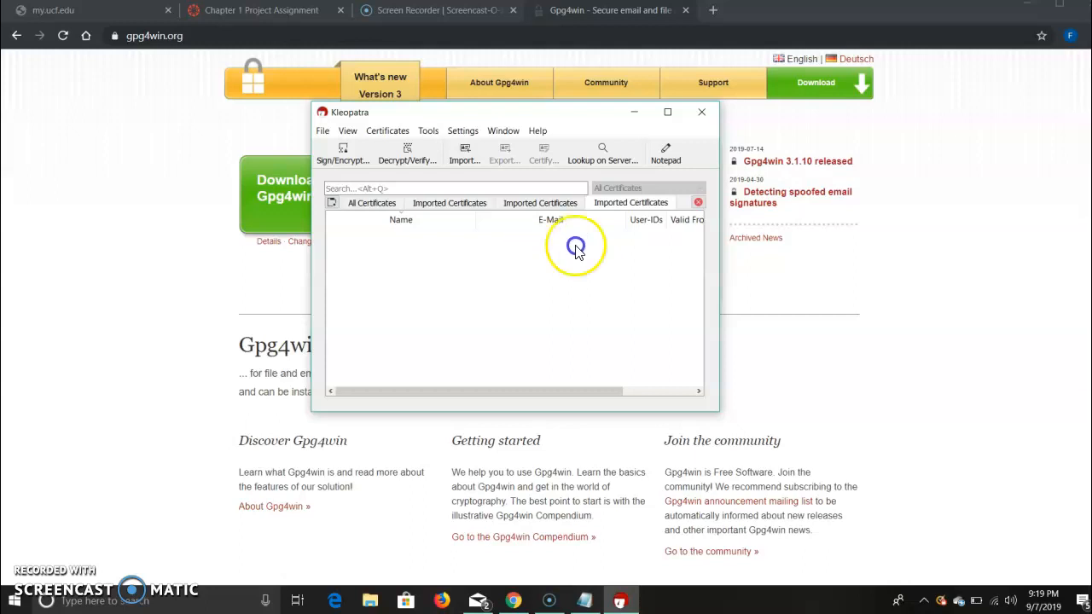
# Examine the full certificate list and the imported certificate lists for the new key pair.
pyautogui.moveTo(588, 120); pyautogui.dragTo(582, 140)
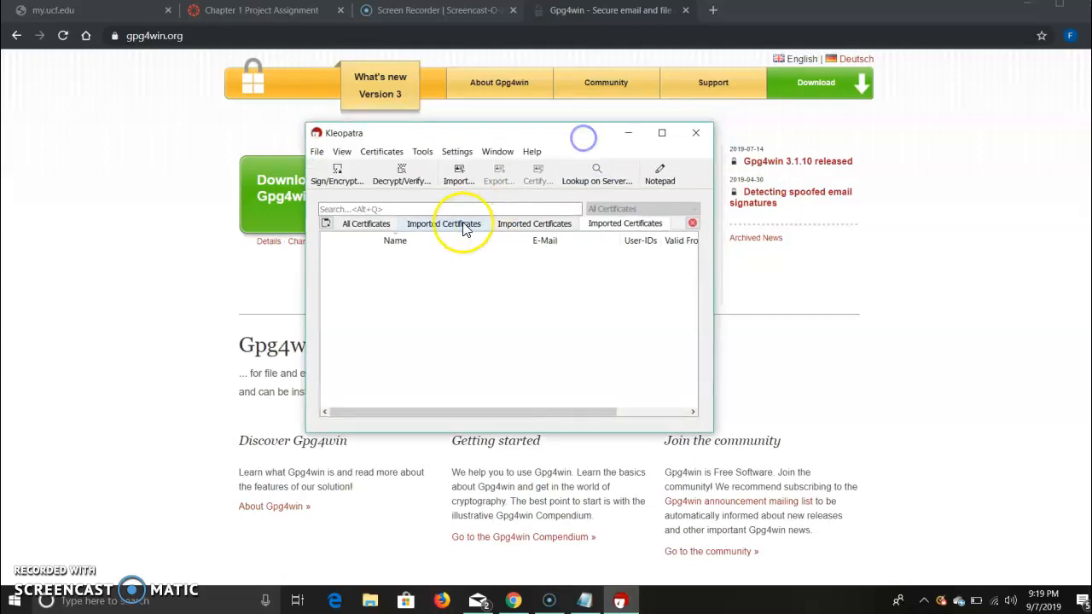
pyautogui.click(415, 246)
pyautogui.click(428, 261)
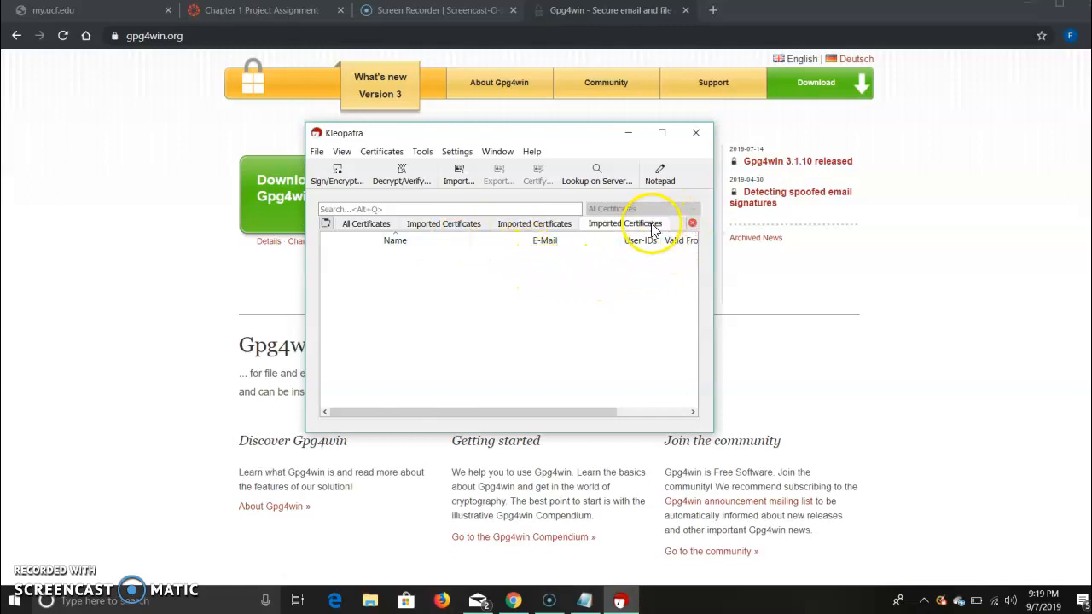
pyautogui.click(362, 224)
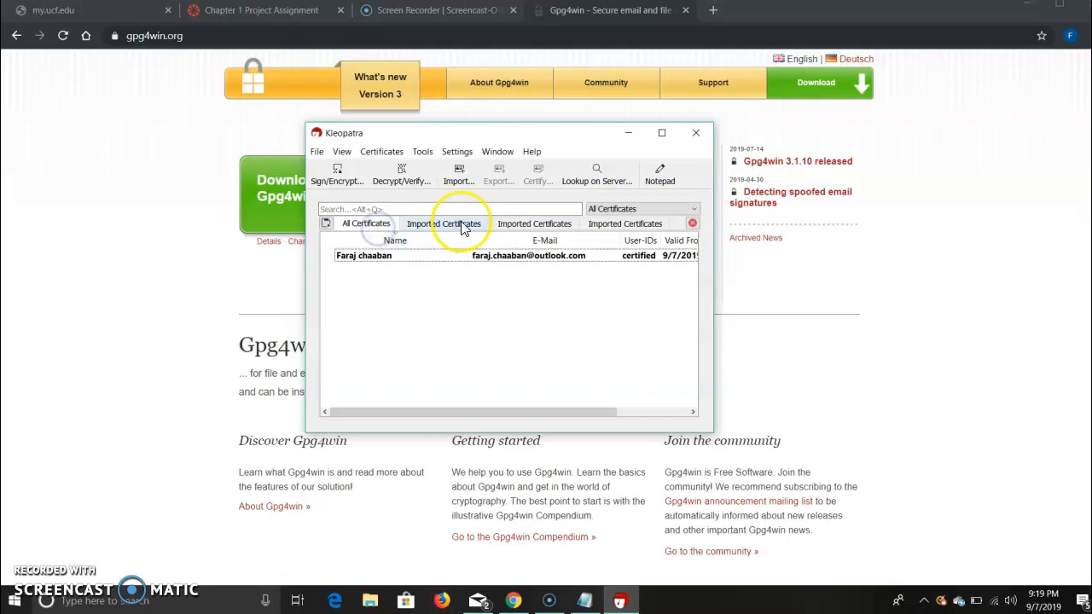
pyautogui.click(487, 224)
pyautogui.click(635, 223)
pyautogui.click(525, 224)
pyautogui.click(443, 224)
pyautogui.click(365, 225)
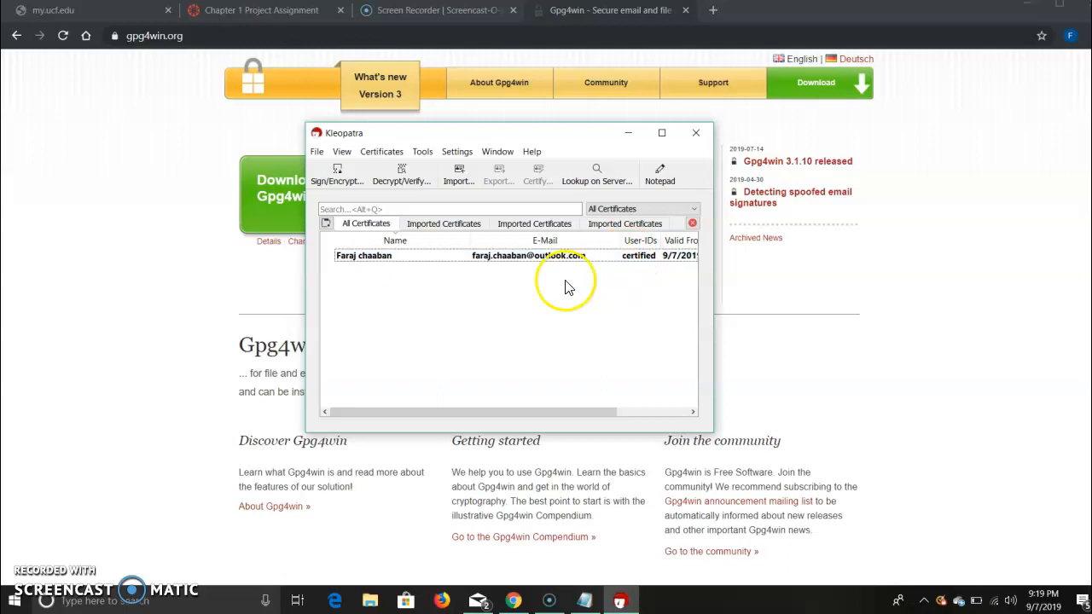
# Export the new certificate's public key to the Desktop as "Public key".
pyautogui.rightClick(365, 264)
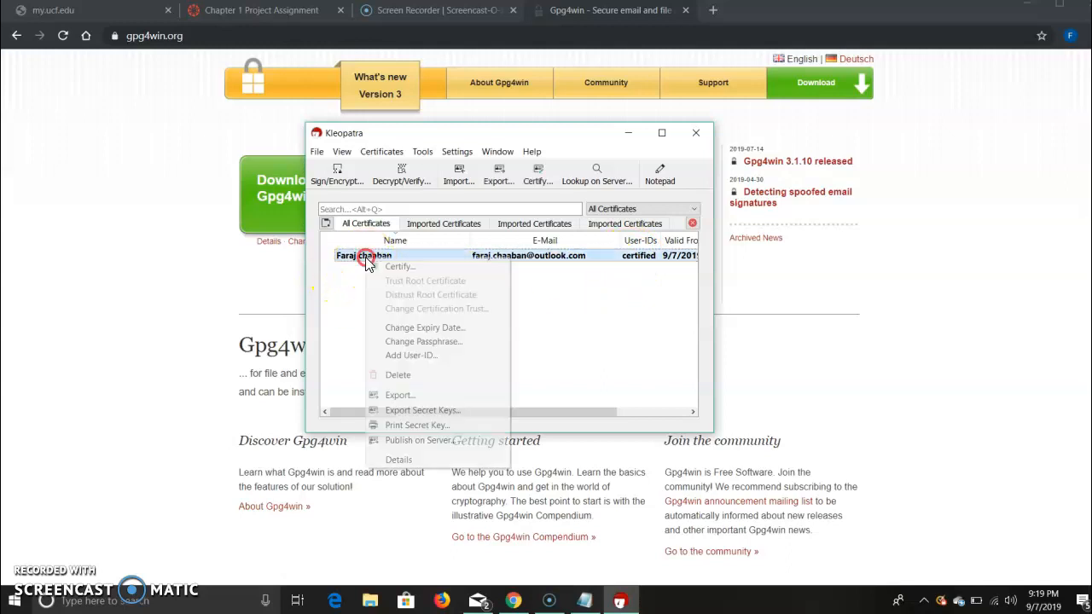
pyautogui.click(397, 396)
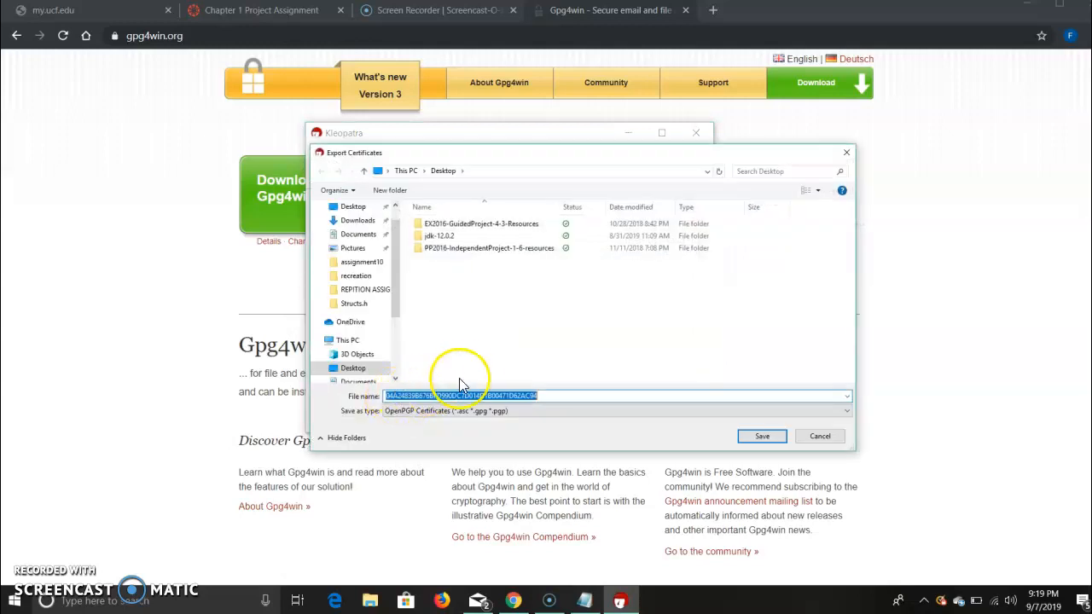
pyautogui.press('BackSpace')
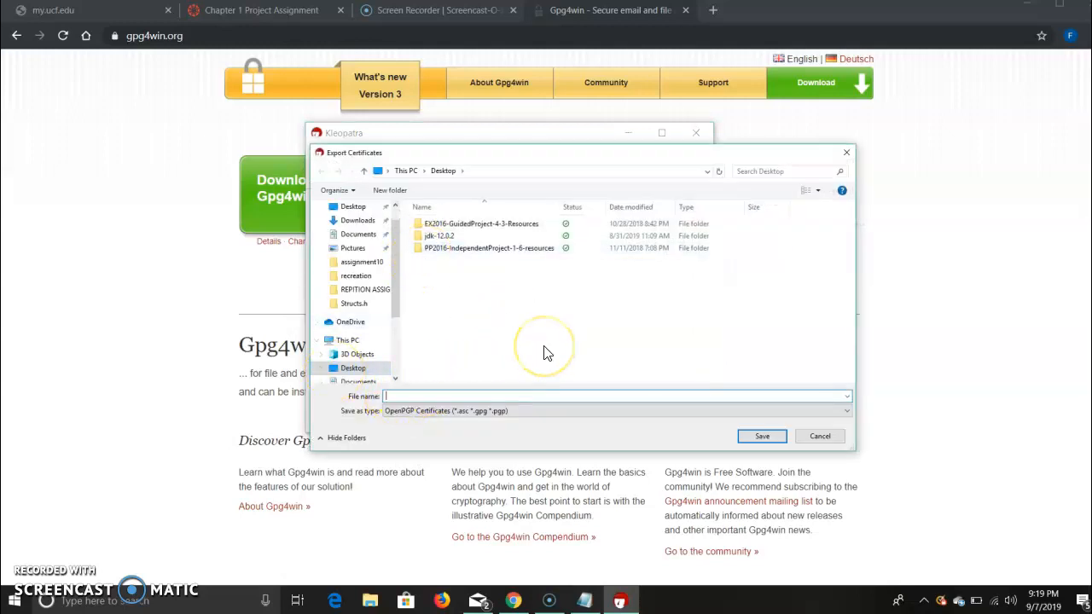
pyautogui.press('capslock')
pyautogui.write('P')
pyautogui.press('capslock')
pyautogui.write('ubl')
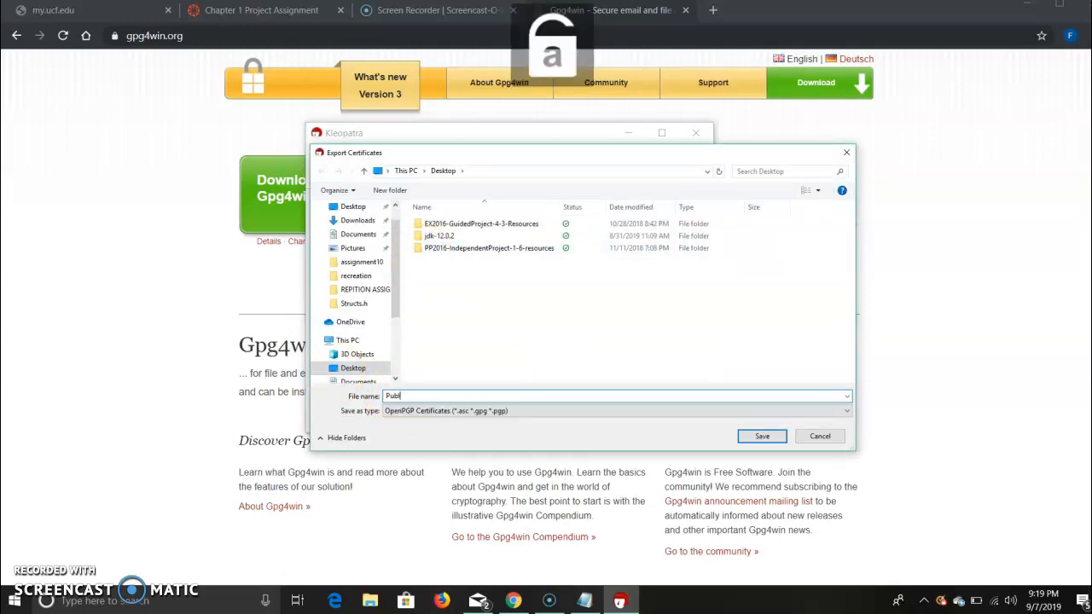
pyautogui.write('ic key')
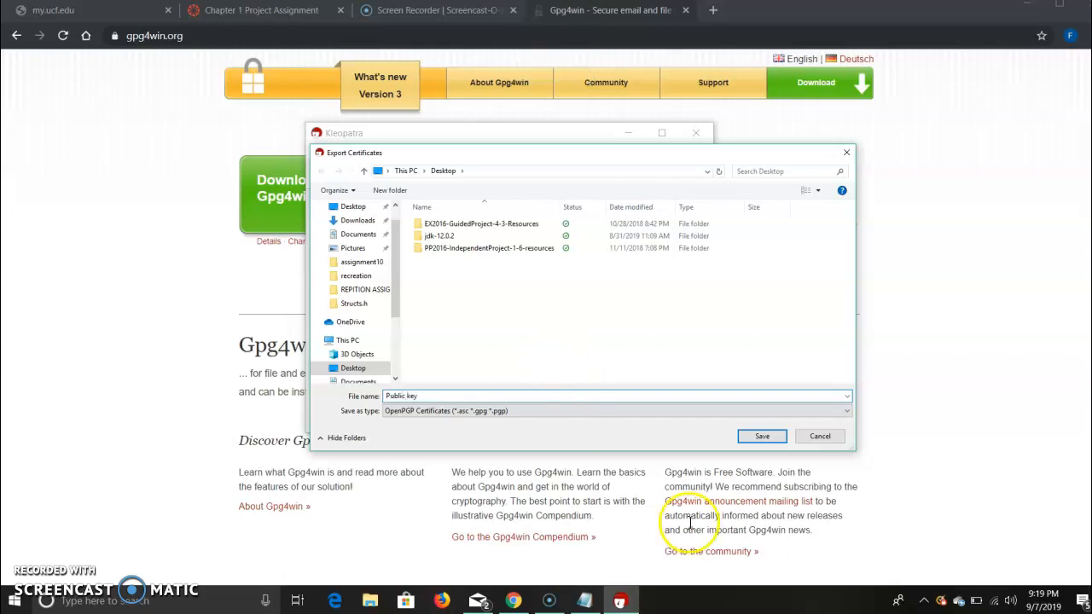
pyautogui.click(767, 437)
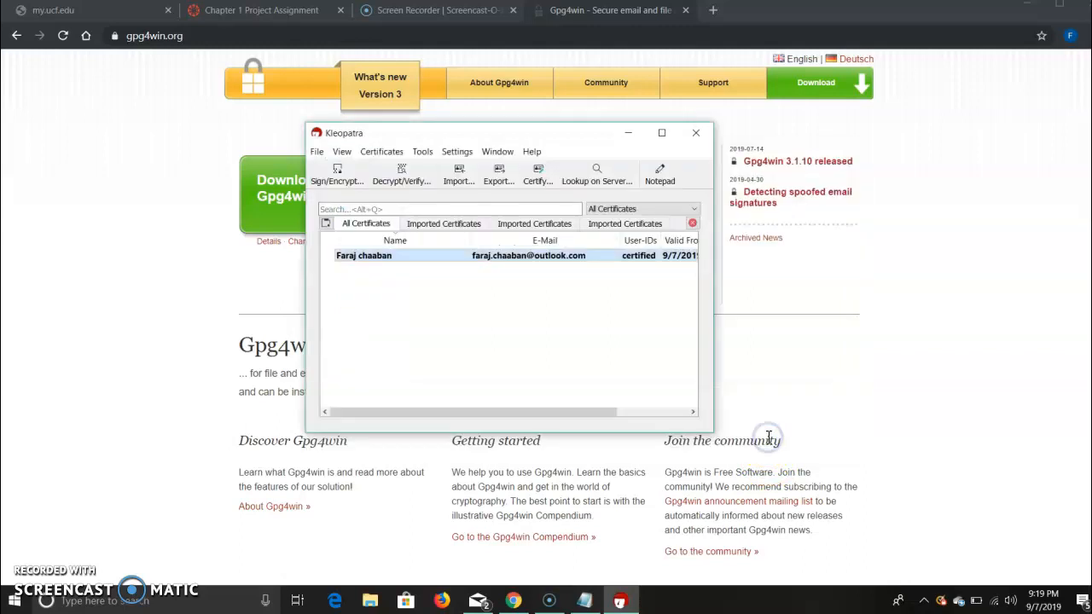
# Export the certificate's secret key to the Desktop under the file name "Private key".
pyautogui.rightClick(450, 259)
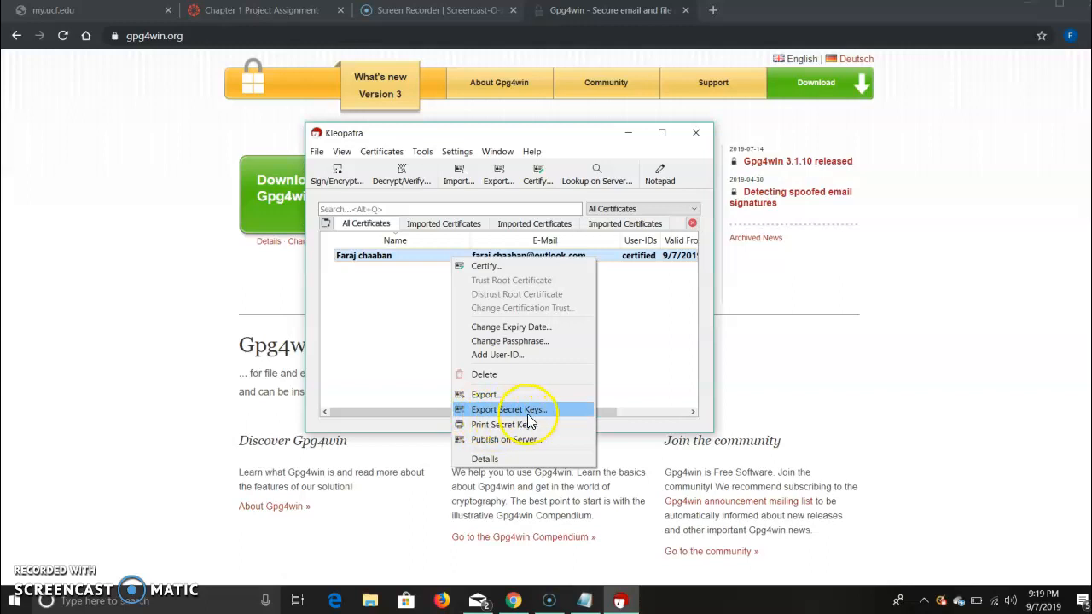
pyautogui.click(517, 414)
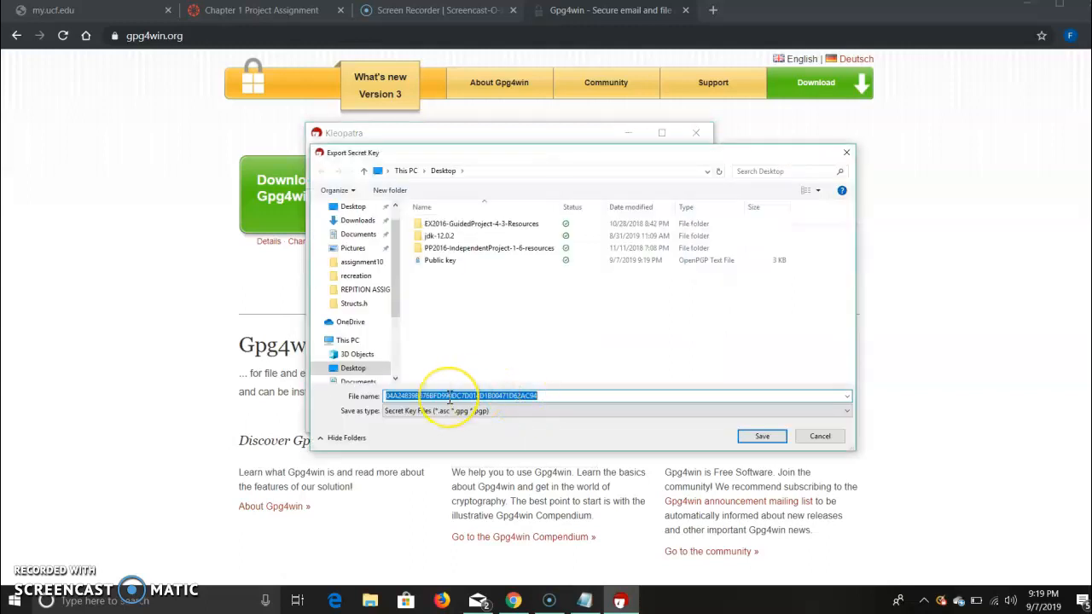
pyautogui.press('BackSpace')
pyautogui.press('capslock')
pyautogui.write('P')
pyautogui.press('capslock')
pyautogui.write('rivate key')
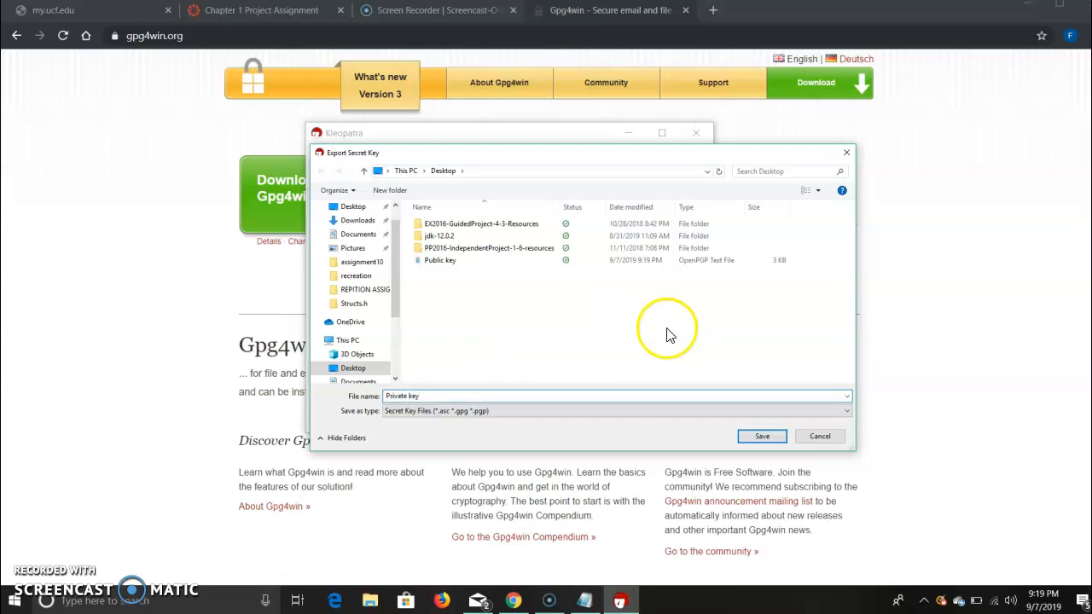
pyautogui.click(762, 437)
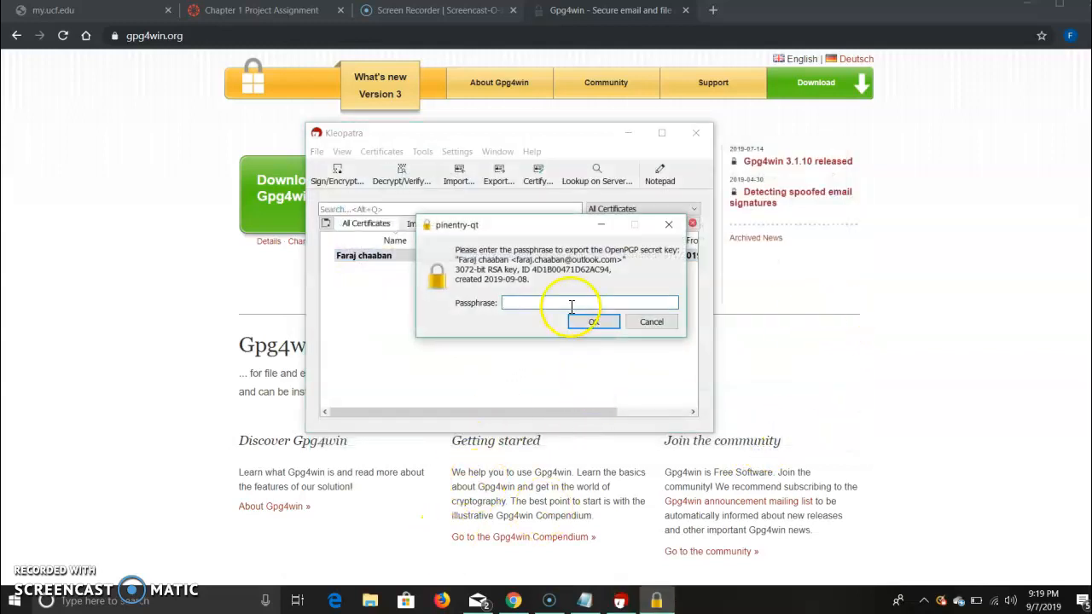
# Enter the key's passphrase to authorize the secret key export and dismiss the completion notice.
pyautogui.press('capslock')
pyautogui.write('•')
pyautogui.press('capslock')
pyautogui.write('•••••••')
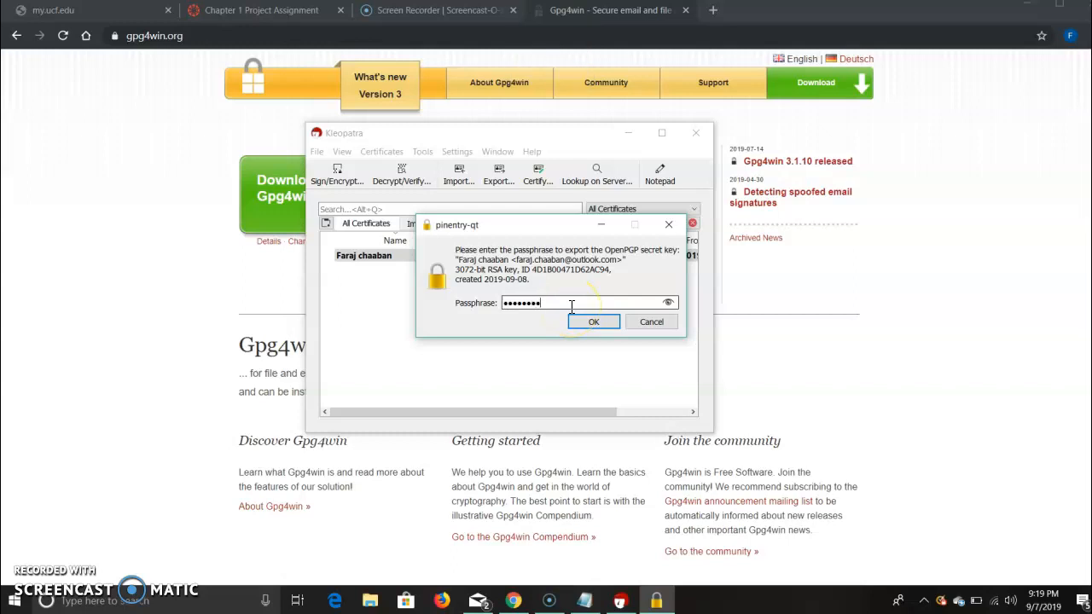
pyautogui.click(580, 322)
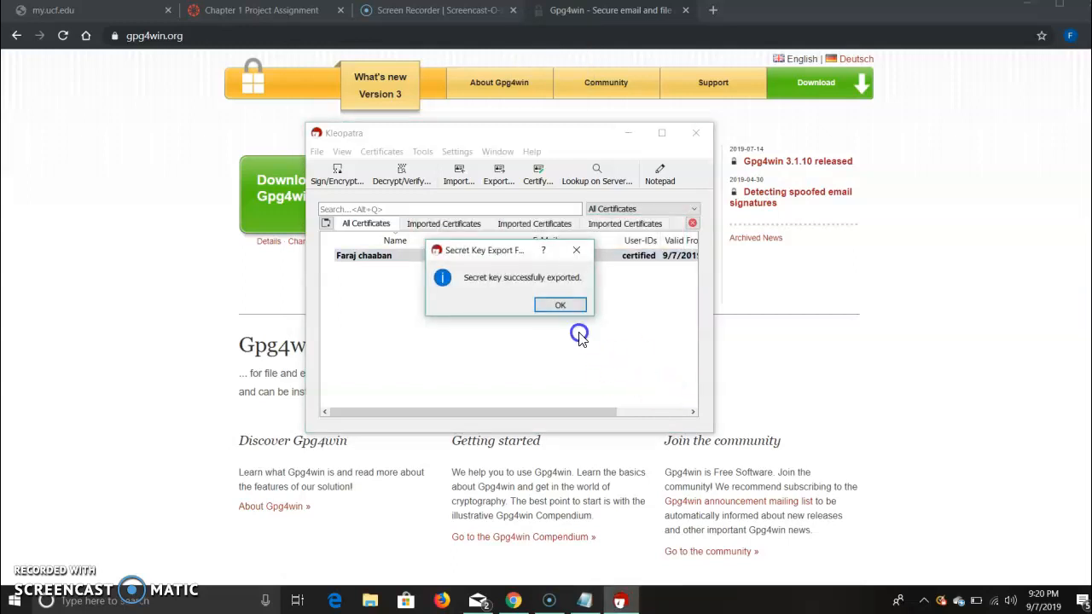
pyautogui.click(580, 304)
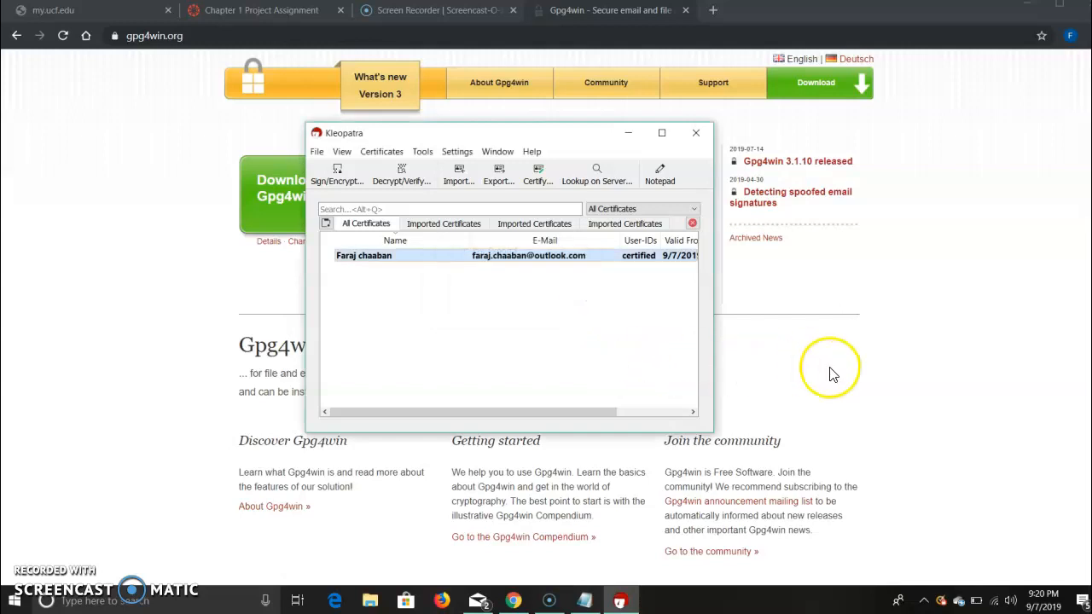
# Minimize the browser, open the exported "Public key" file from the desktop, and dismiss the import result.
pyautogui.click(1029, 8)
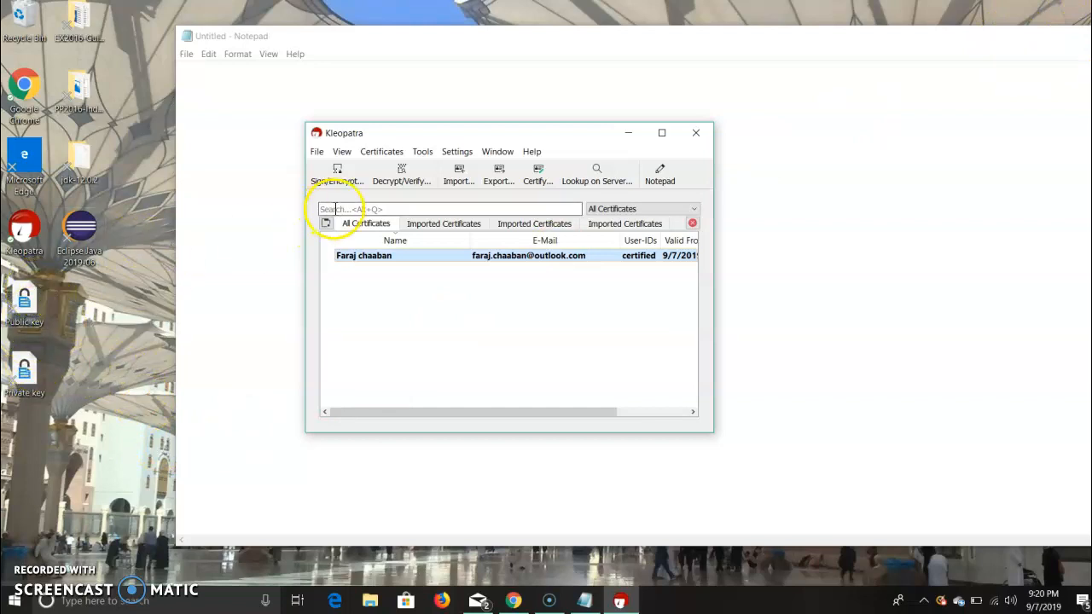
pyautogui.doubleClick(31, 302)
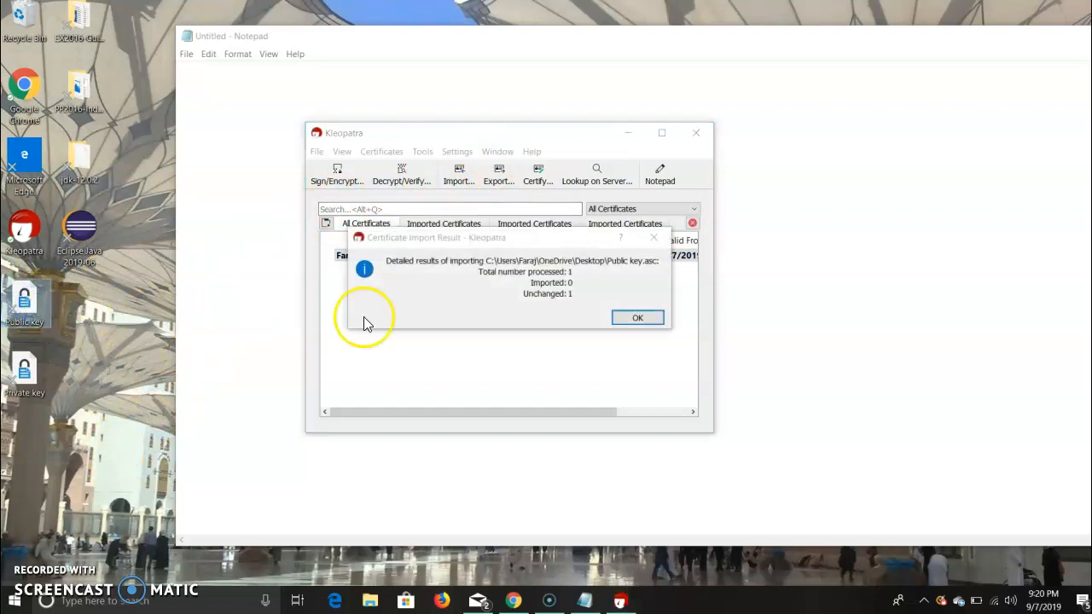
pyautogui.click(650, 319)
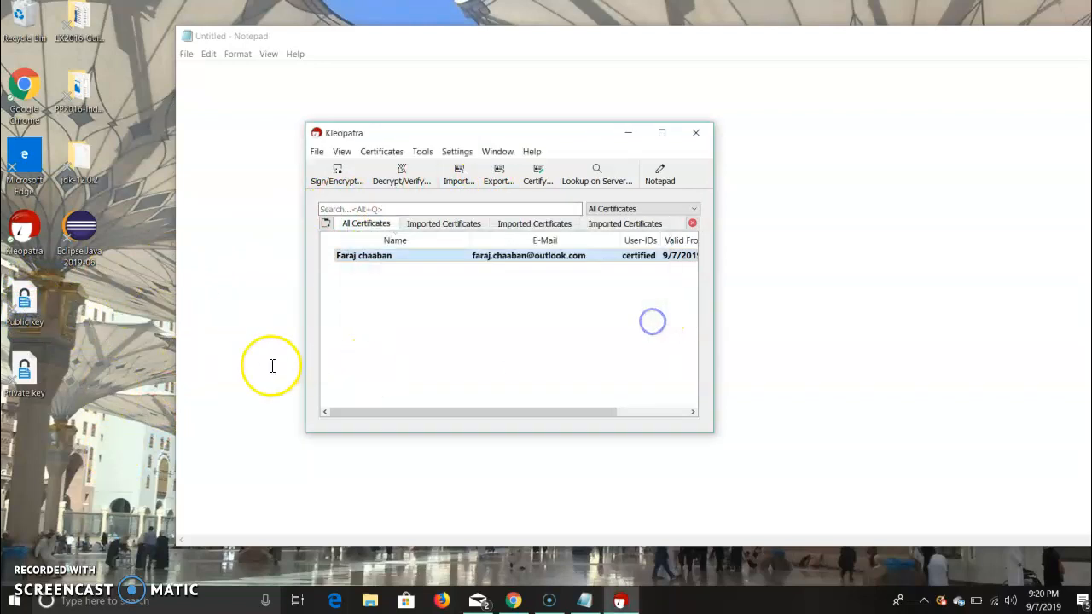
# Use Open with to open the desktop "Public key" file in Kleopatra, and dismiss the import result.
pyautogui.rightClick(21, 303)
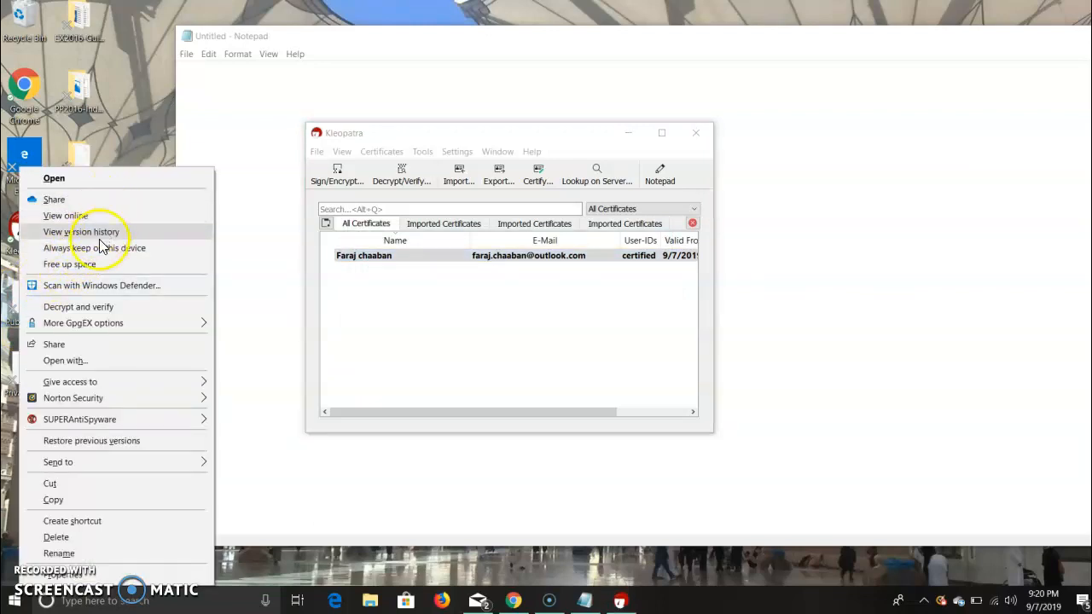
pyautogui.moveTo(142, 329)
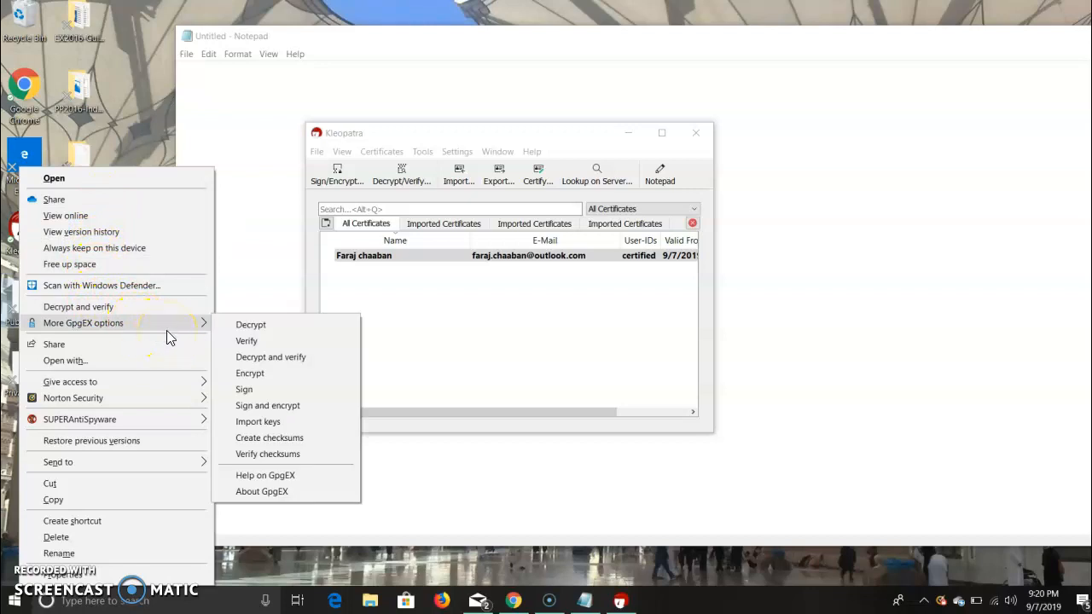
pyautogui.click(157, 364)
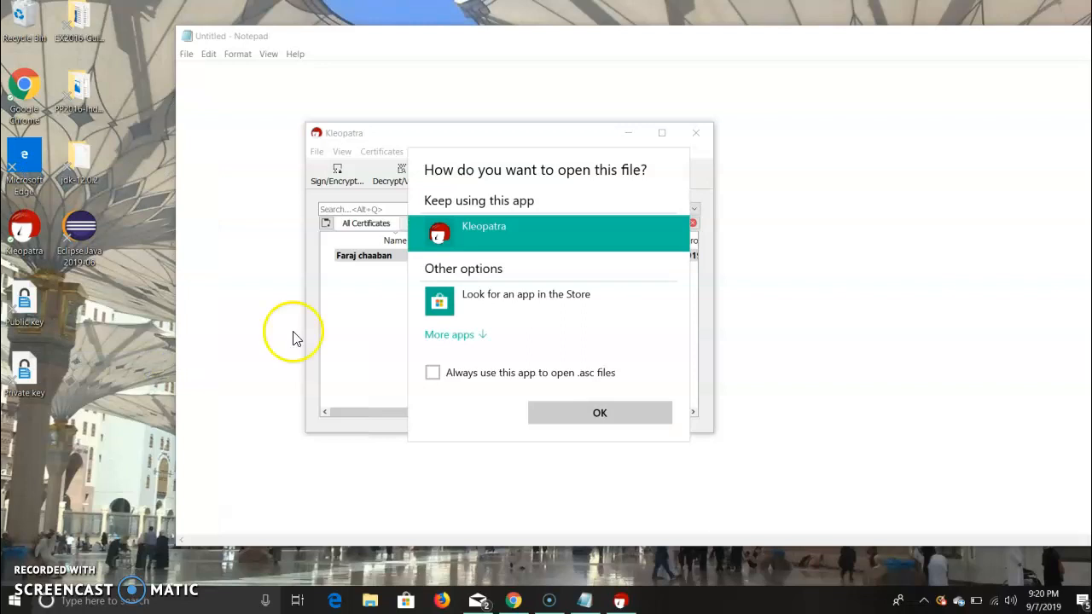
pyautogui.click(600, 414)
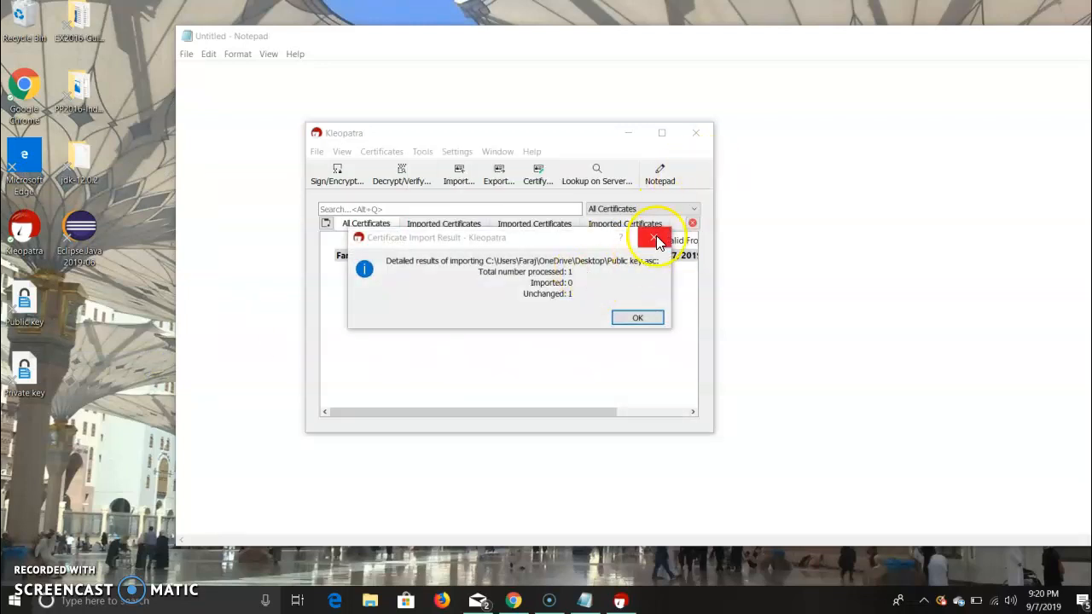
pyautogui.click(656, 237)
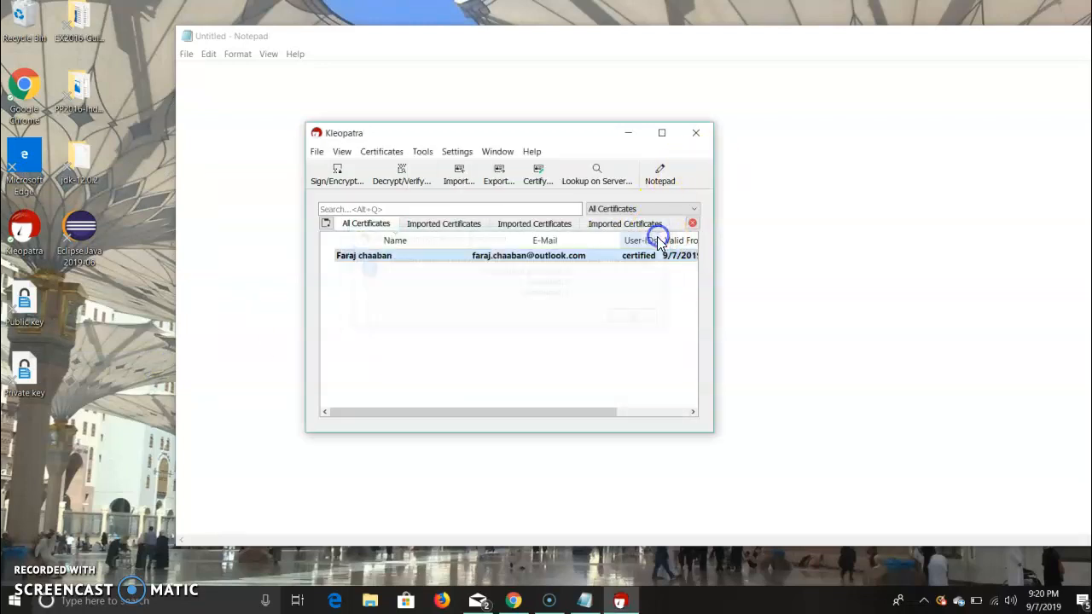
pyautogui.doubleClick(34, 300)
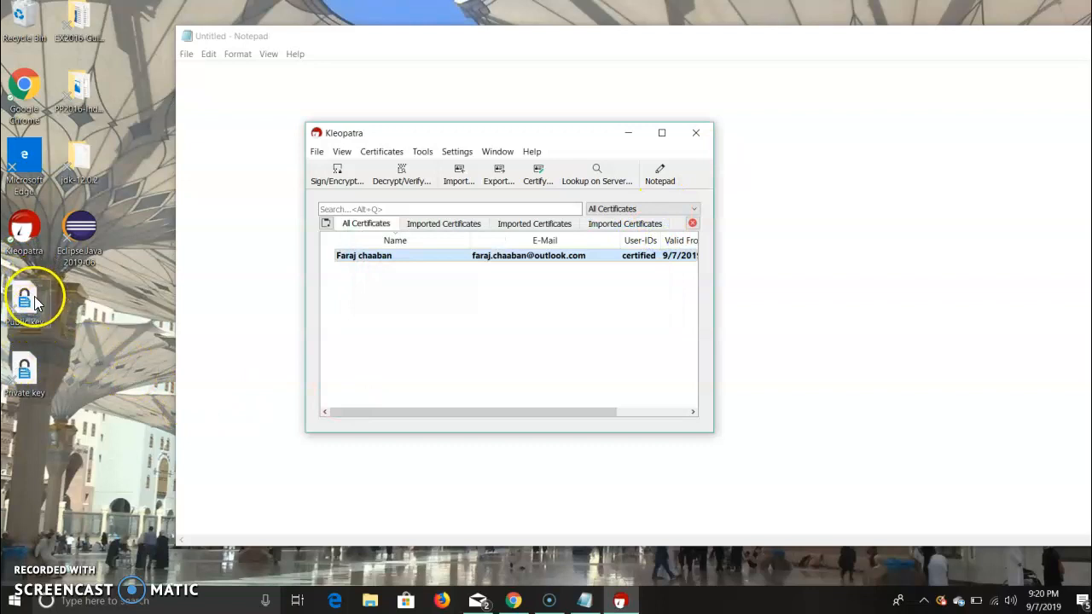
pyautogui.rightClick(34, 300)
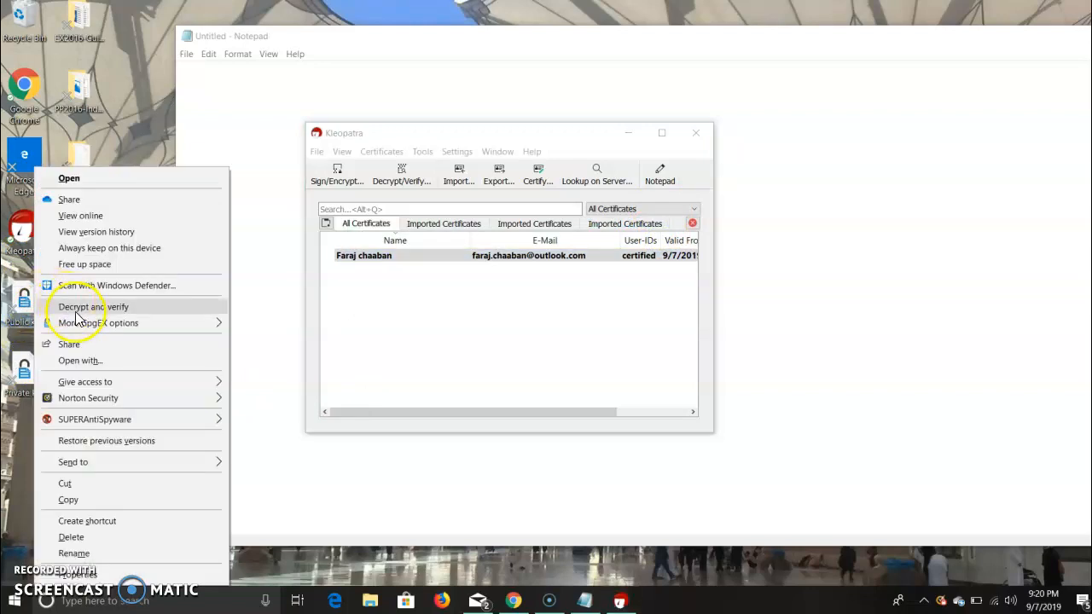
pyautogui.moveTo(83, 331)
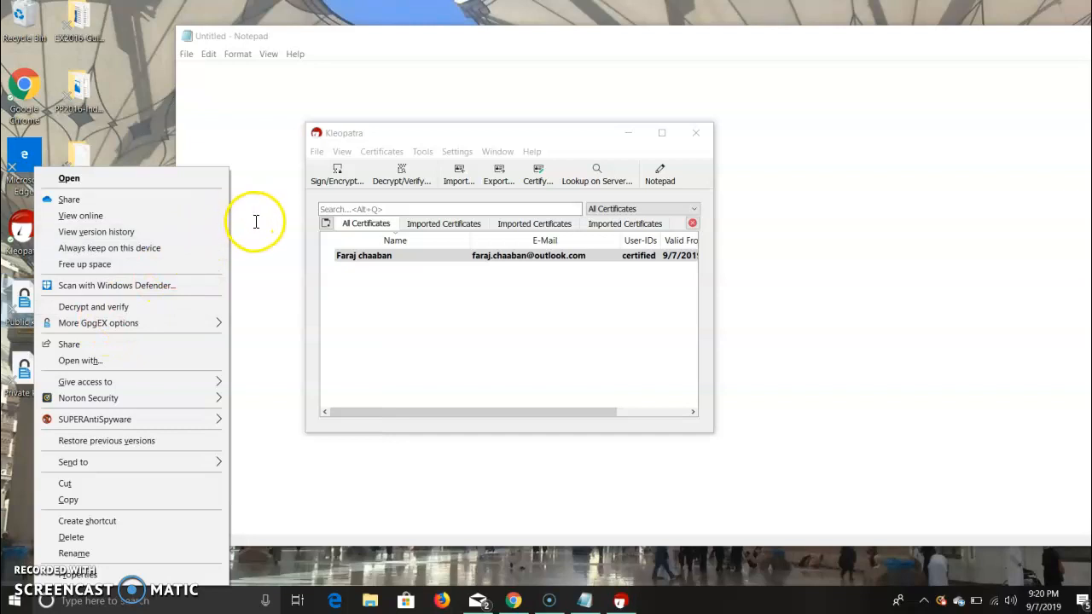
# Write a one-line message in the blank Notepad document that gives the sender's first name and ends with "I'd like an A on this.".
pyautogui.click(255, 222)
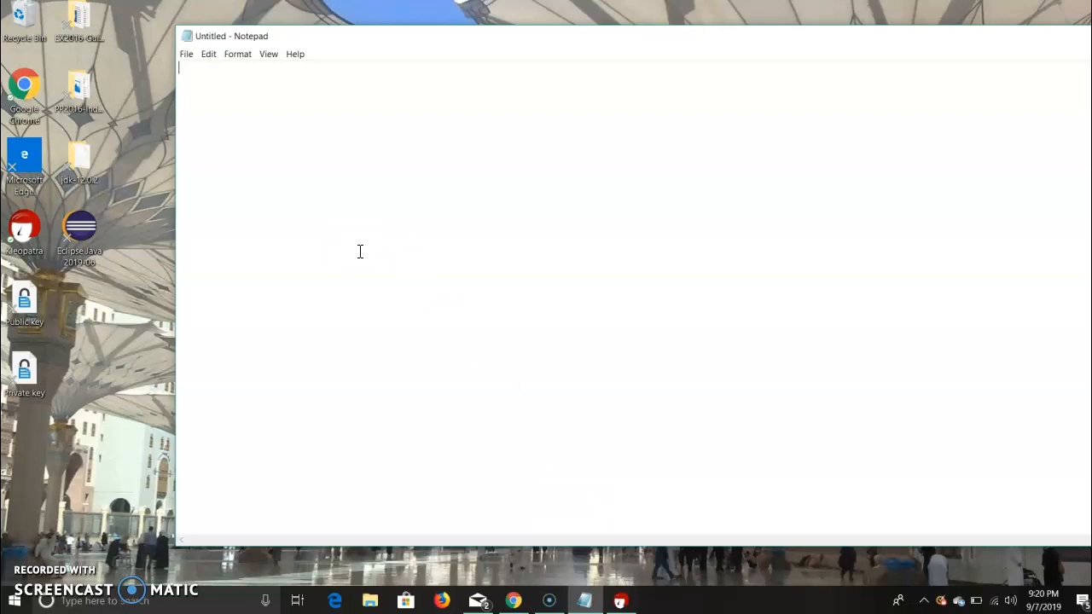
pyautogui.press('capslock')
pyautogui.write('H')
pyautogui.press('capslock')
pyautogui.write('ey my name is')
pyautogui.press('capslock')
pyautogui.write('F')
pyautogui.press('capslock')
pyautogui.write('ara')
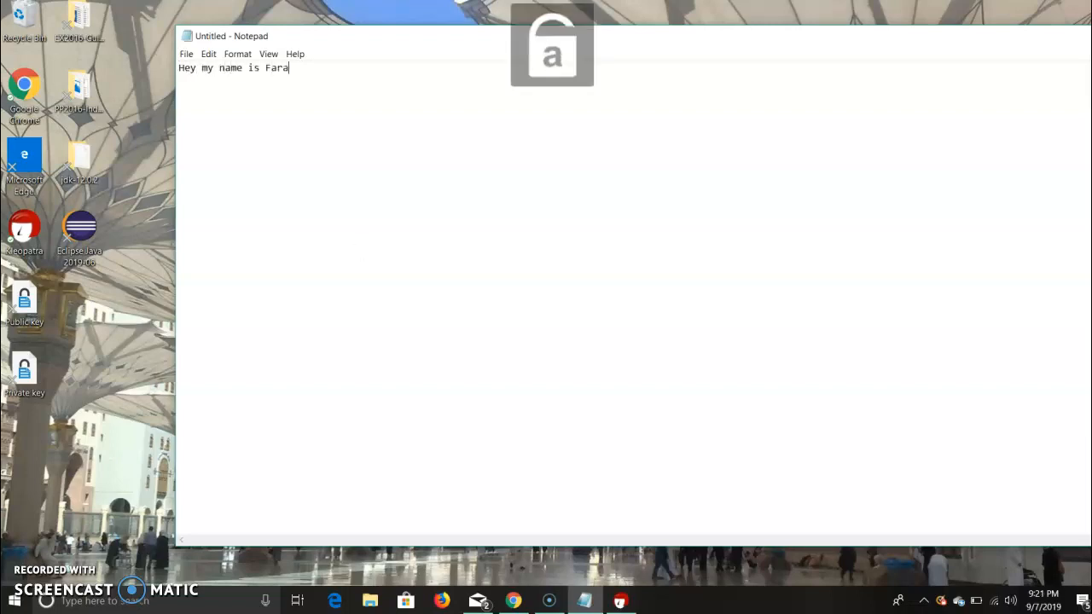
pyautogui.write('j,')
pyautogui.press('capslock')
pyautogui.write('I')
pyautogui.press('capslock')
pyautogui.write("'d like an")
pyautogui.press('capslock')
pyautogui.write('A on this.')
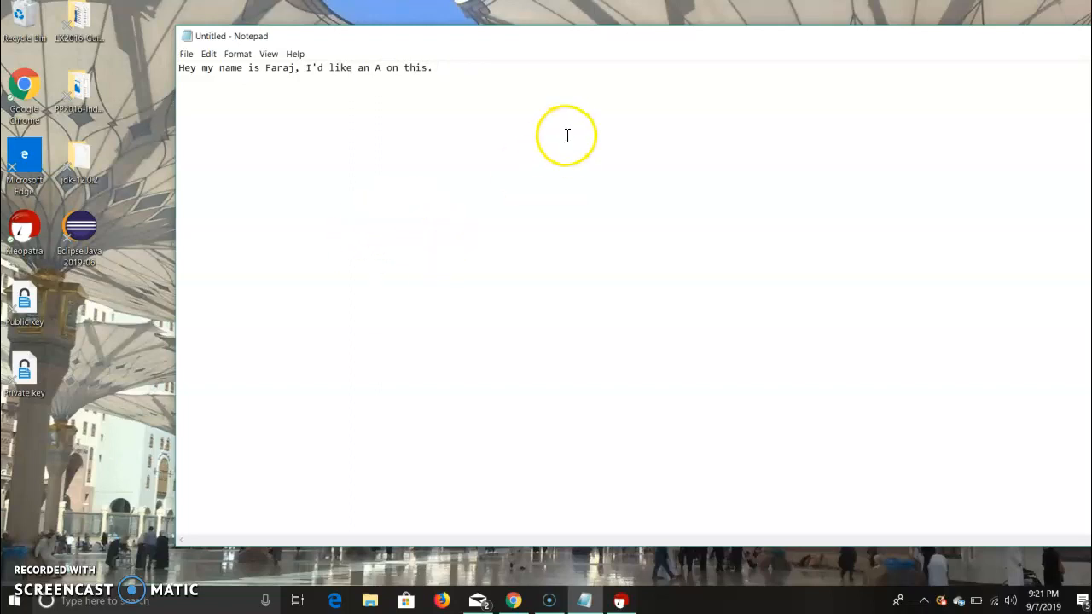
# Copy the whole message line in Notepad to the clipboard.
pyautogui.moveTo(453, 72); pyautogui.dragTo(154, 42)
pyautogui.rightClick(244, 68)
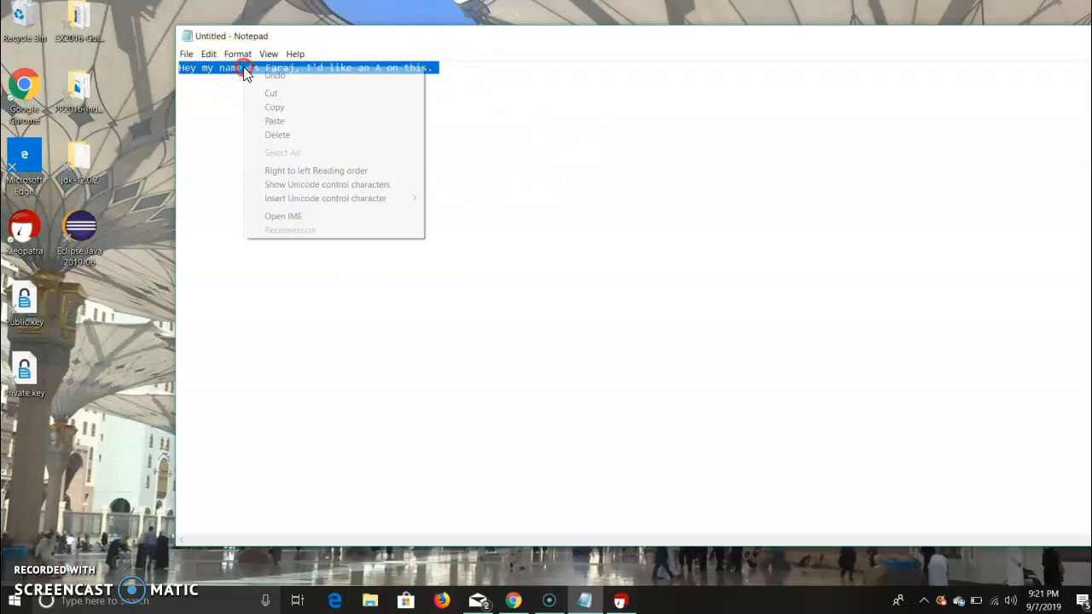
pyautogui.click(291, 110)
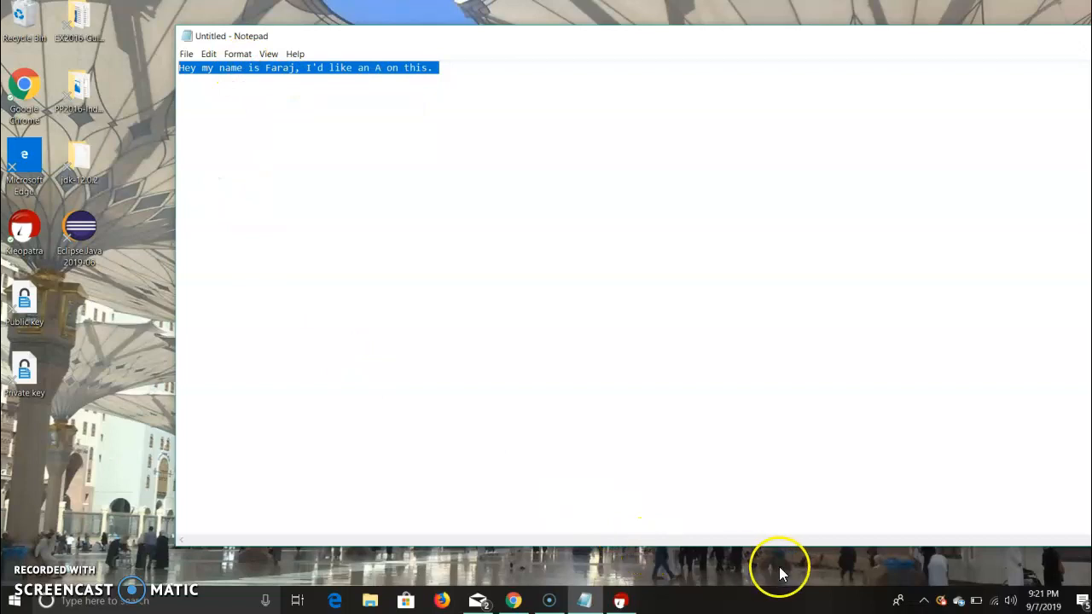
pyautogui.click(924, 601)
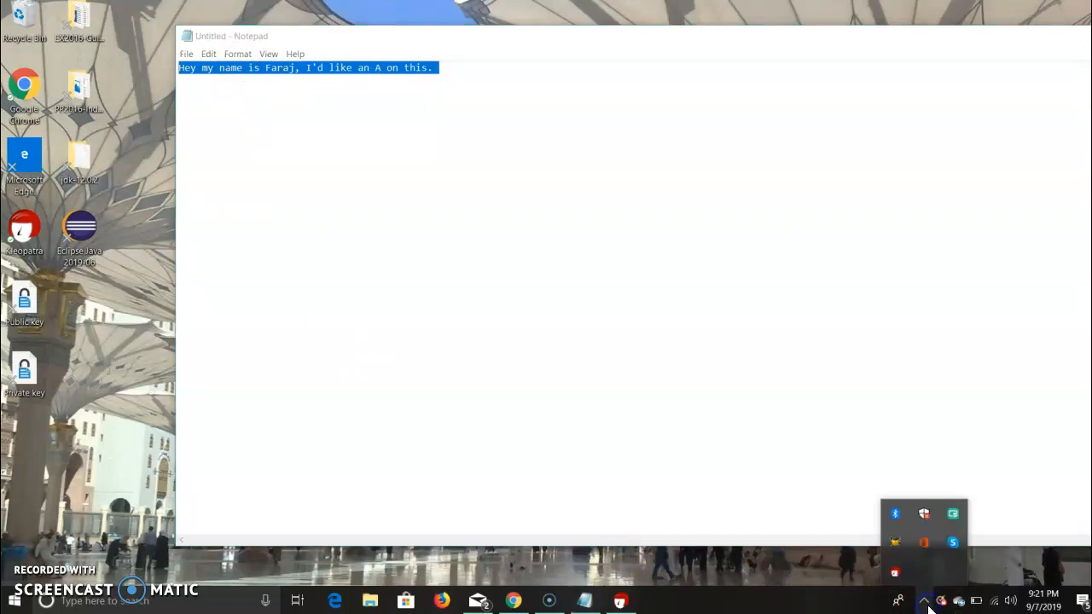
pyautogui.rightClick(895, 575)
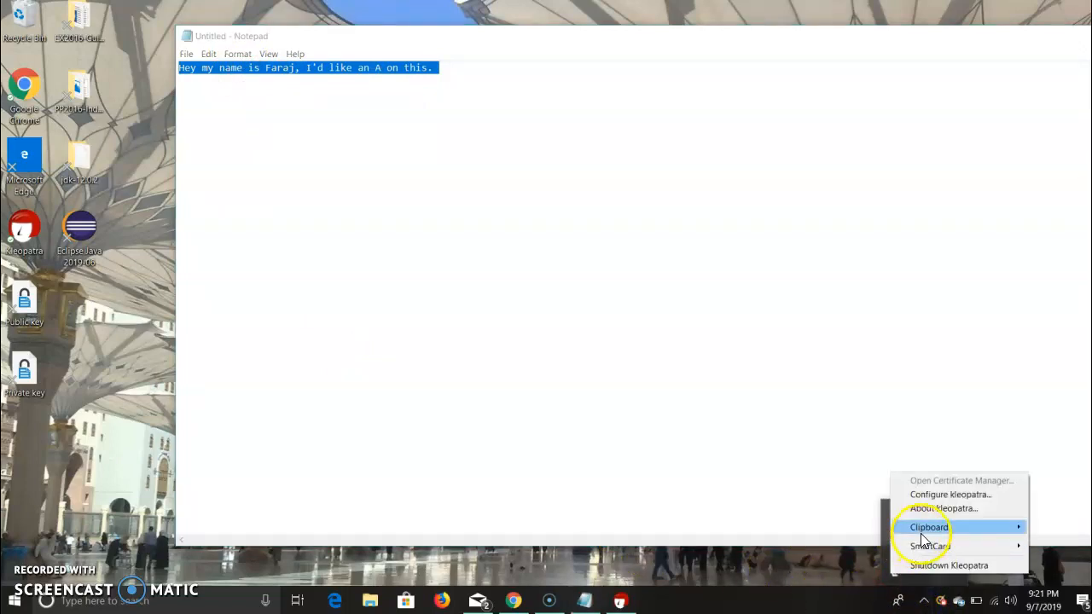
pyautogui.moveTo(926, 536)
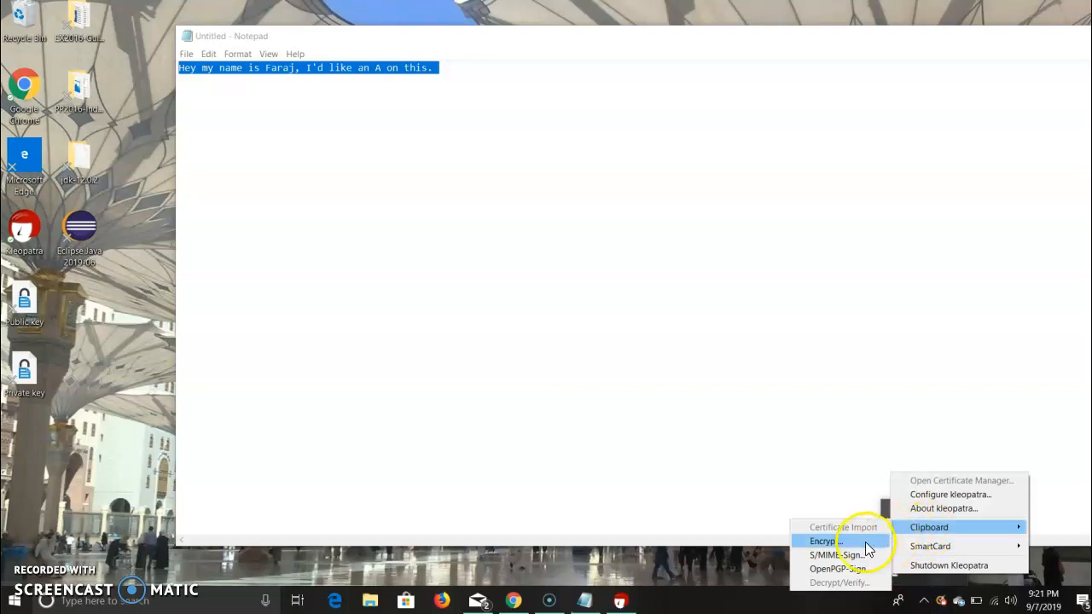
pyautogui.click(928, 604)
# Start encrypting the clipboard contents in Kleopatra and add the generated certificate as the OpenPGP recipient.
pyautogui.click(926, 604)
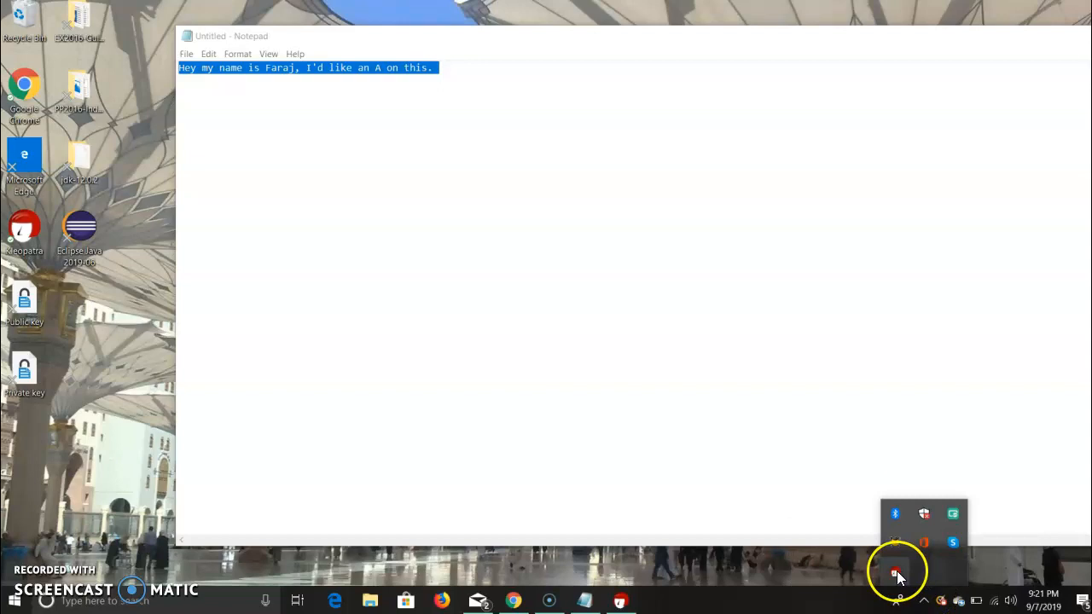
pyautogui.rightClick(896, 577)
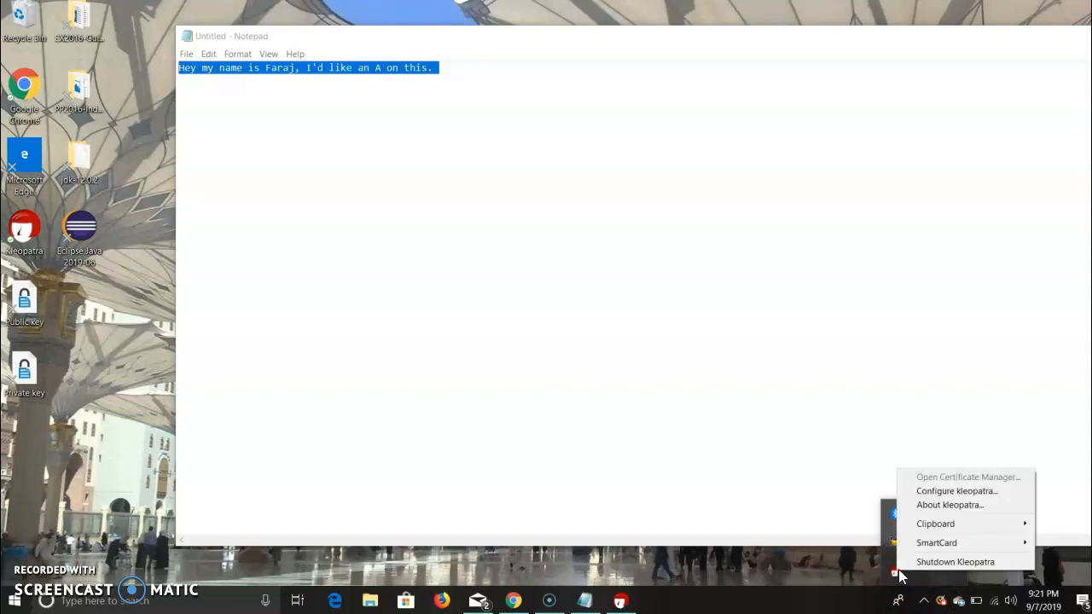
pyautogui.moveTo(938, 526)
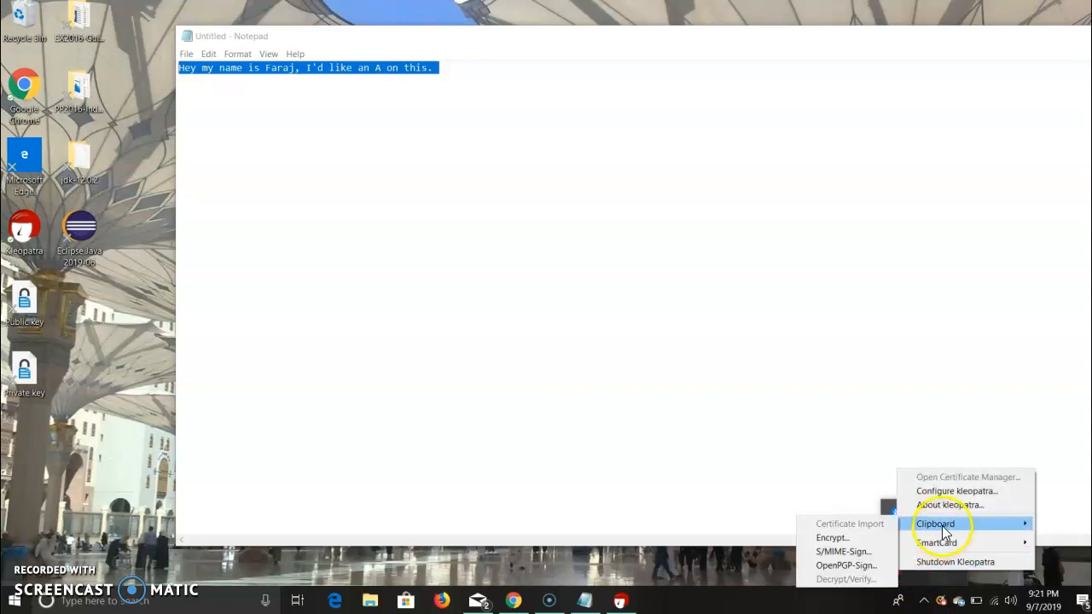
pyautogui.click(879, 537)
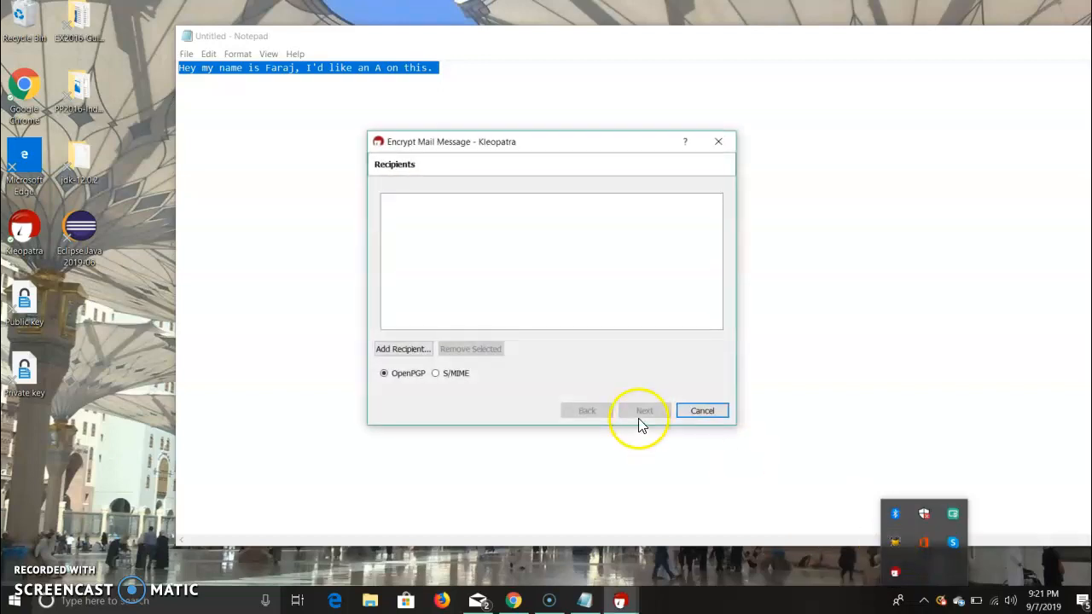
pyautogui.click(401, 349)
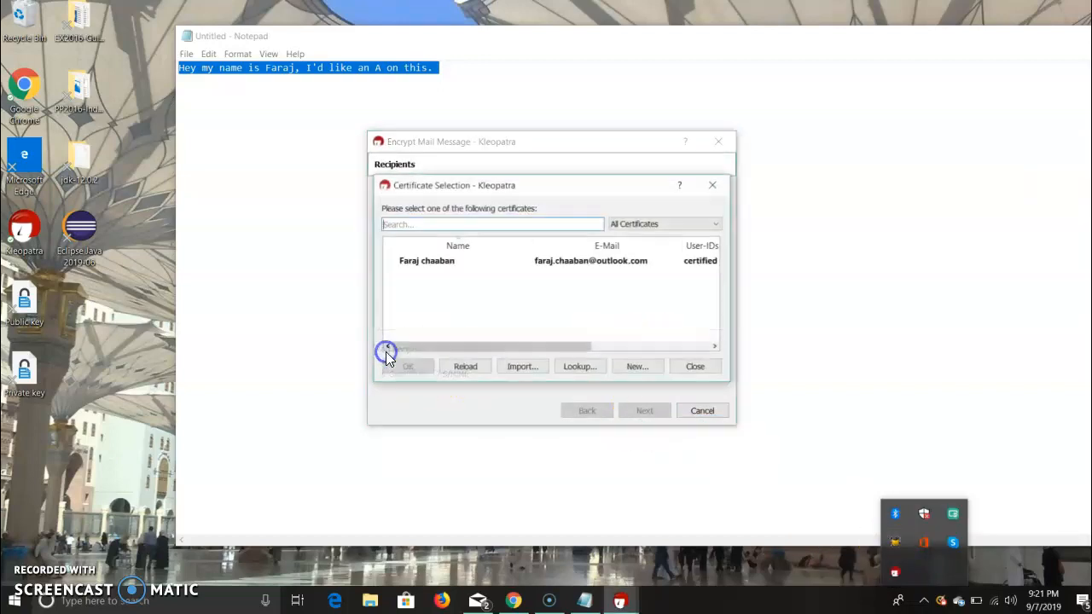
pyautogui.moveTo(613, 183); pyautogui.dragTo(992, 87)
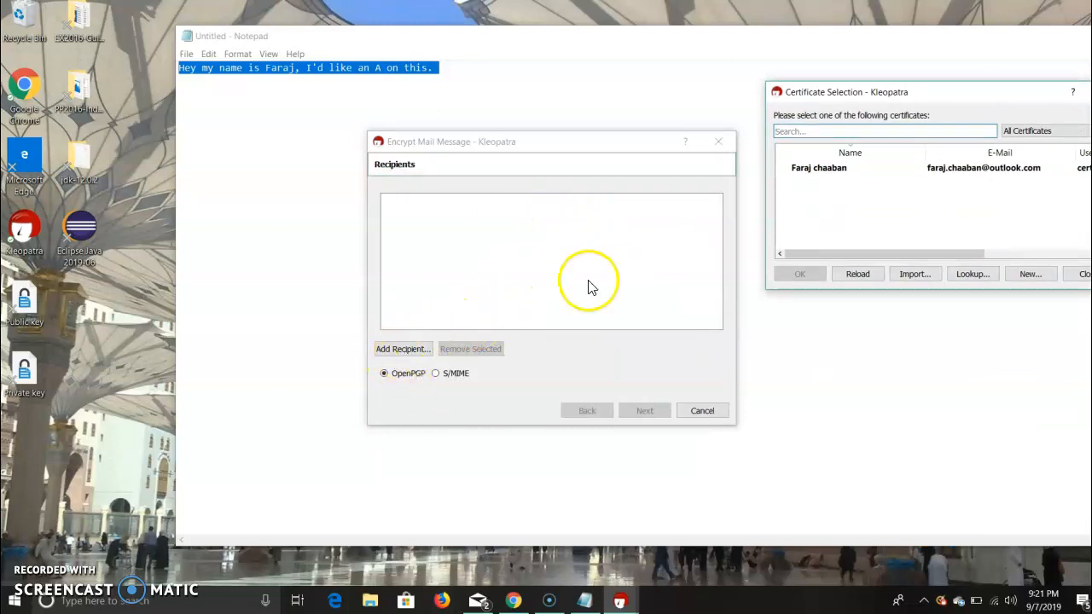
pyautogui.click(842, 173)
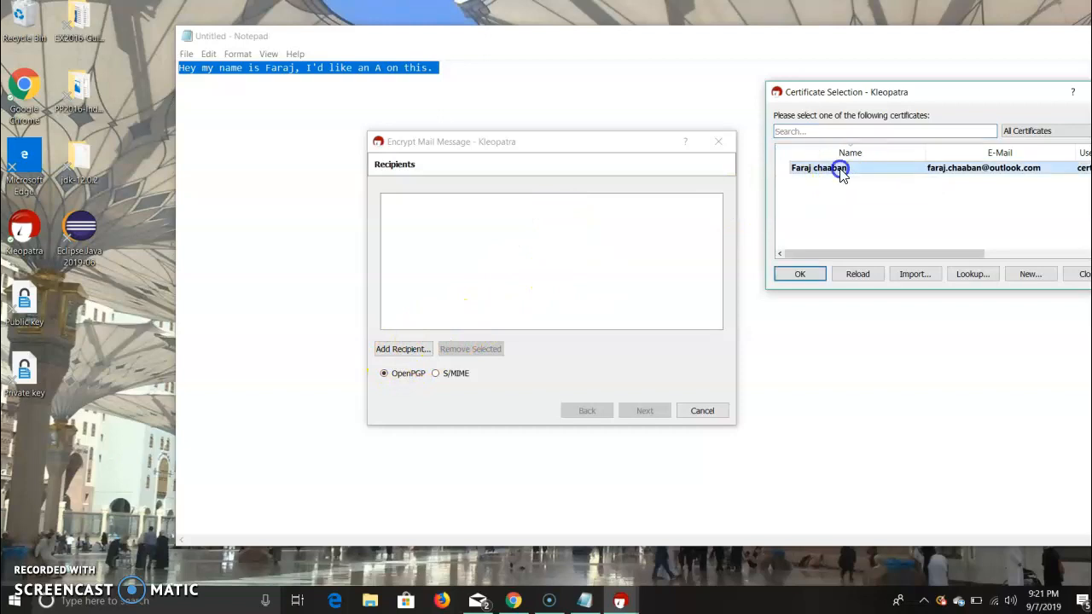
pyautogui.moveTo(935, 94); pyautogui.dragTo(584, 144)
pyautogui.click(451, 323)
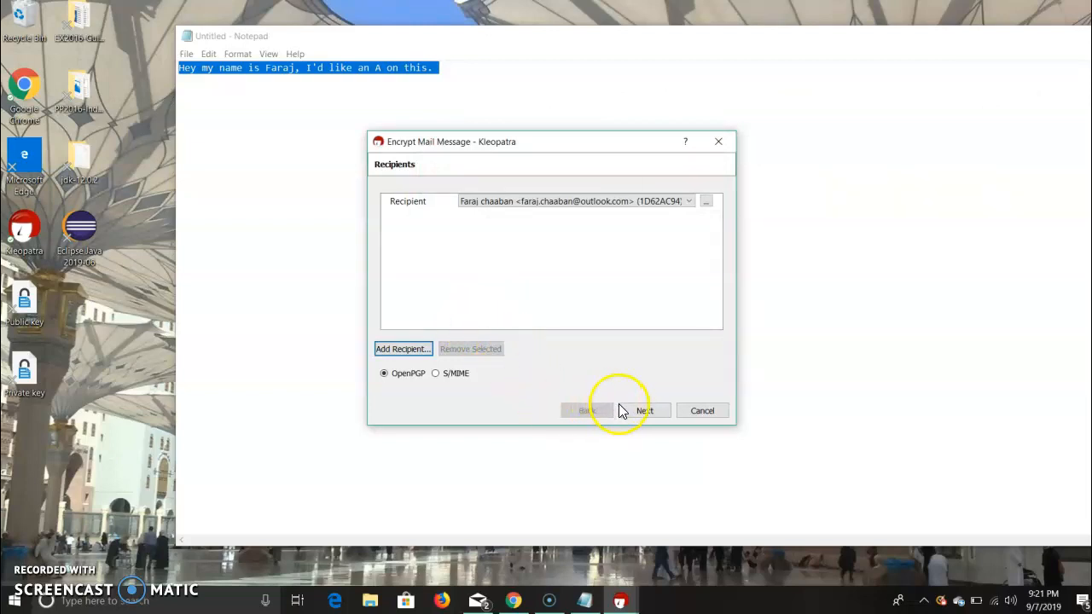
# Run the encryption, close its results, and paste the encrypted PGP message below the original line in Notepad.
pyautogui.click(638, 411)
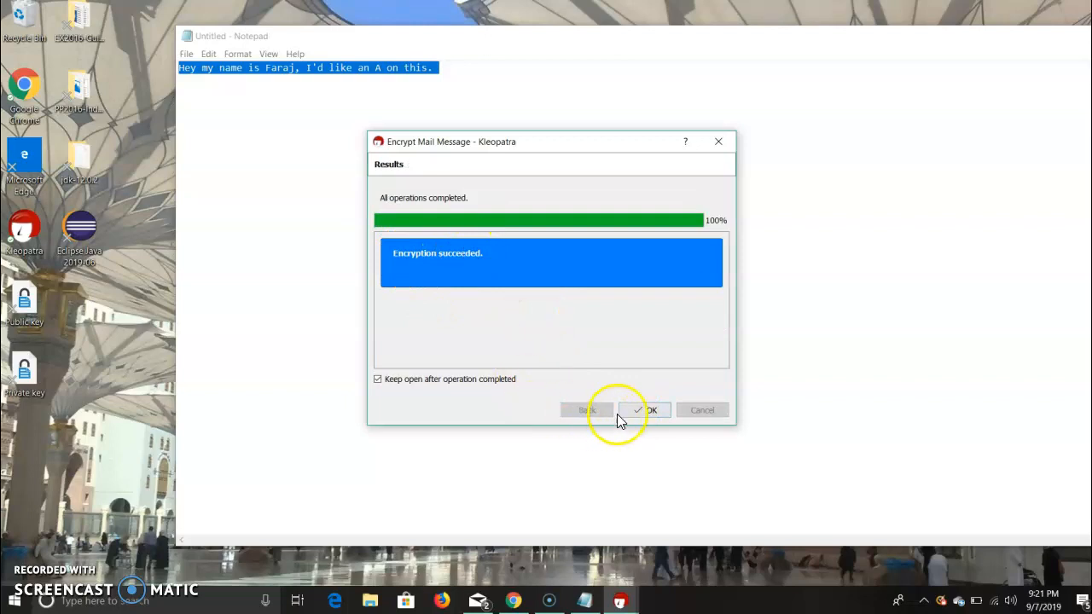
pyautogui.click(636, 413)
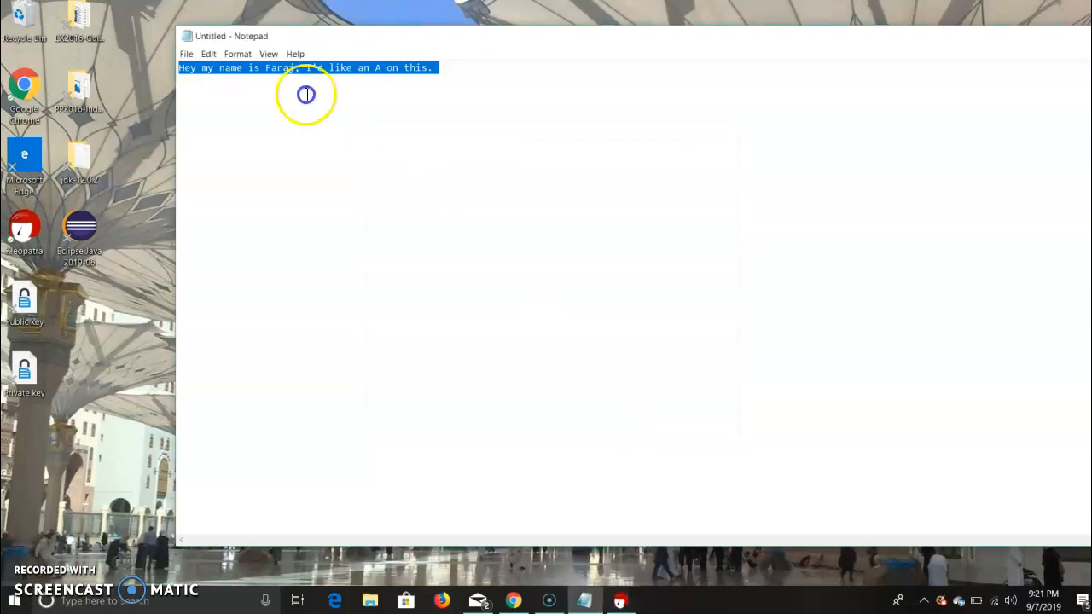
pyautogui.click(477, 117)
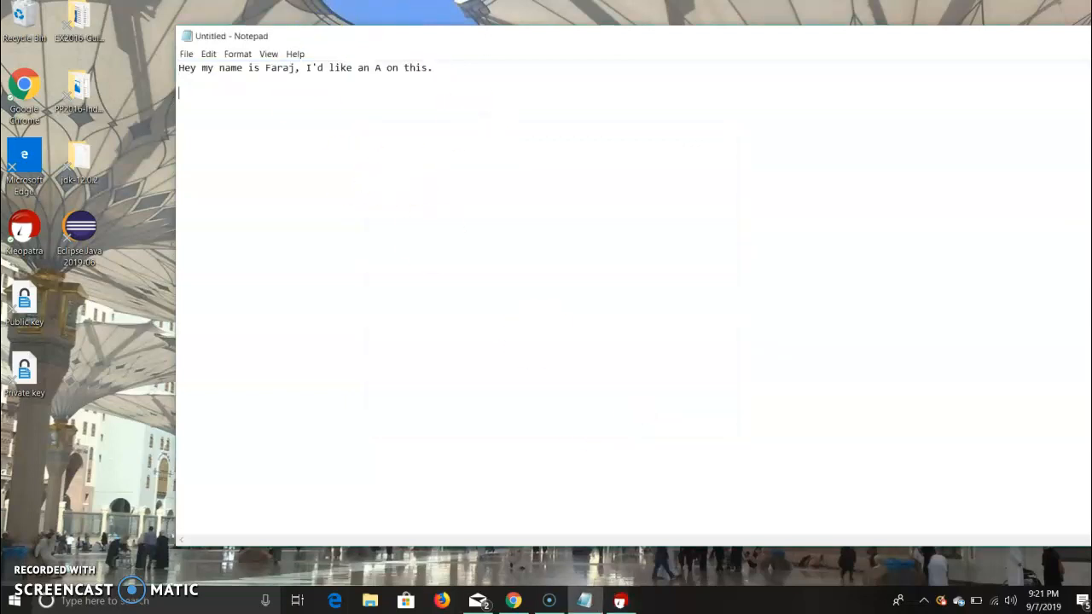
pyautogui.hotkey('ctrl', 'v')
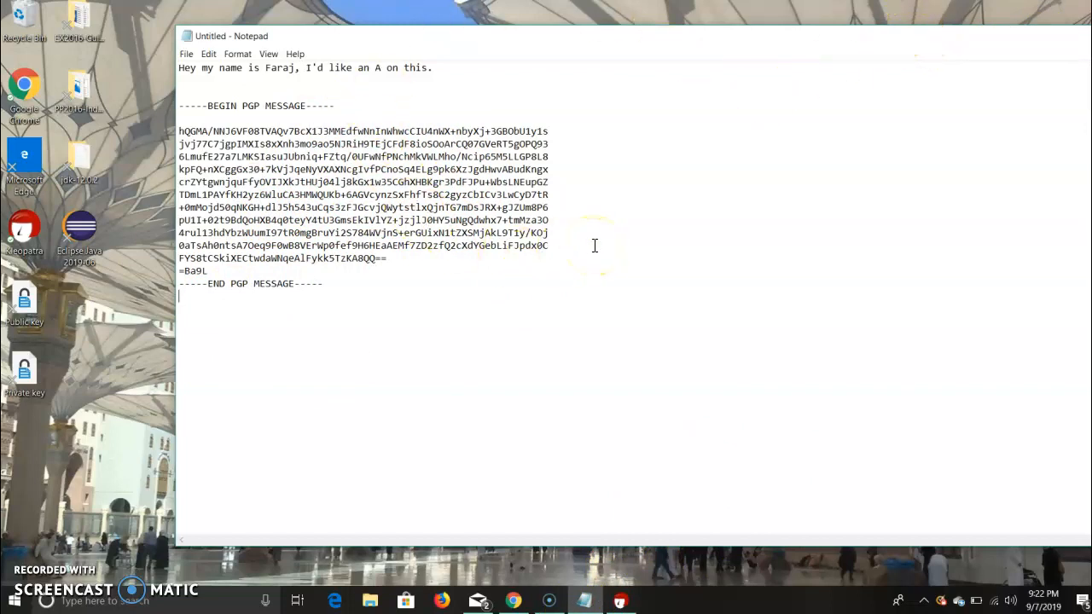
# Copy the entire encrypted PGP block in Notepad, from its BEGIN line through its END line, to the clipboard.
pyautogui.click(356, 285)
pyautogui.moveTo(357, 285); pyautogui.dragTo(185, 106)
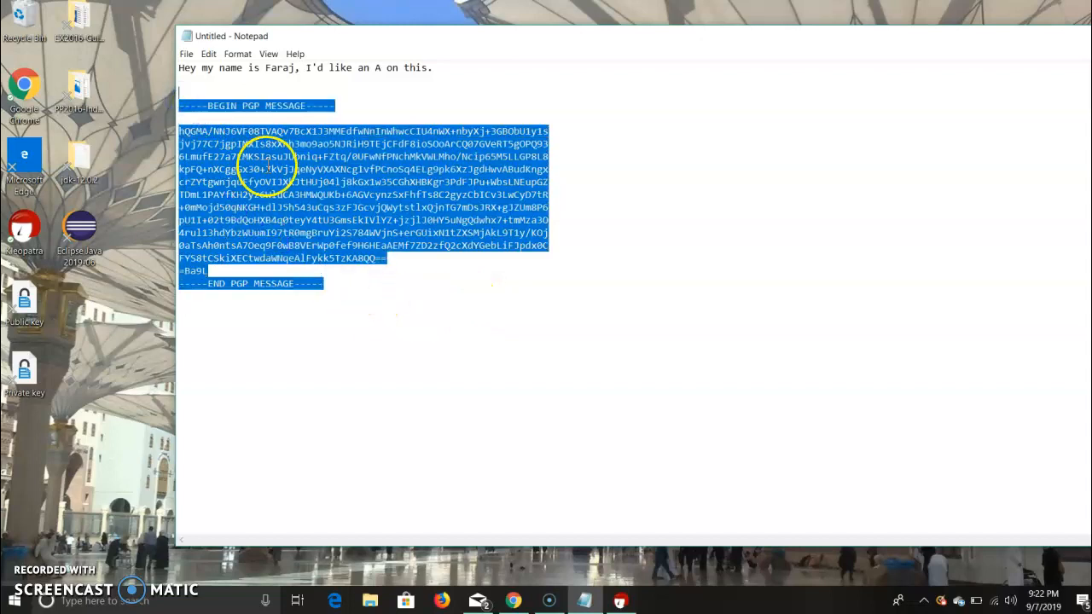
pyautogui.rightClick(267, 168)
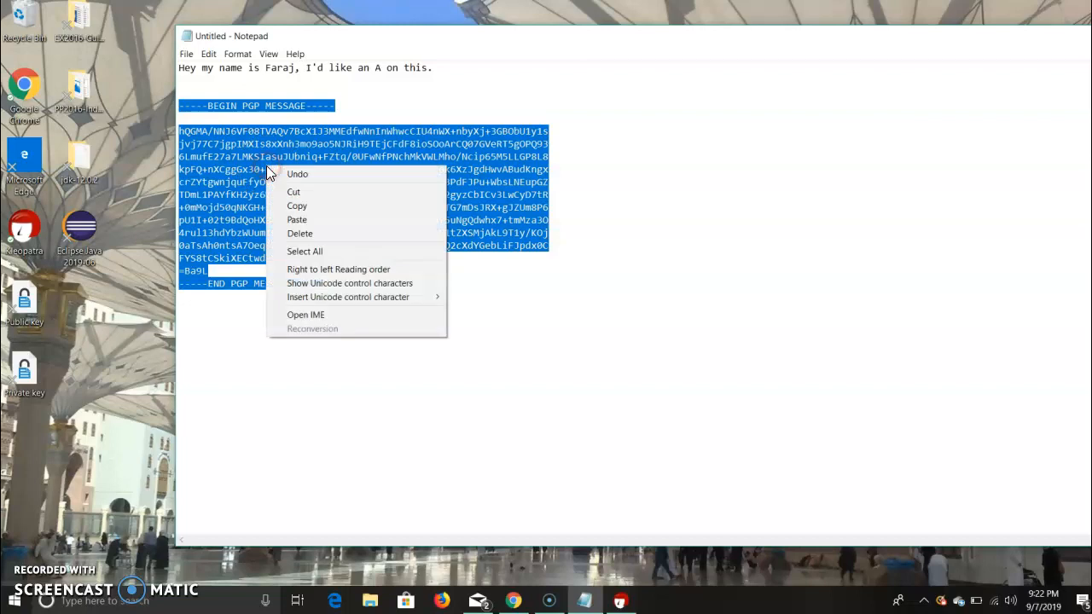
pyautogui.click(321, 204)
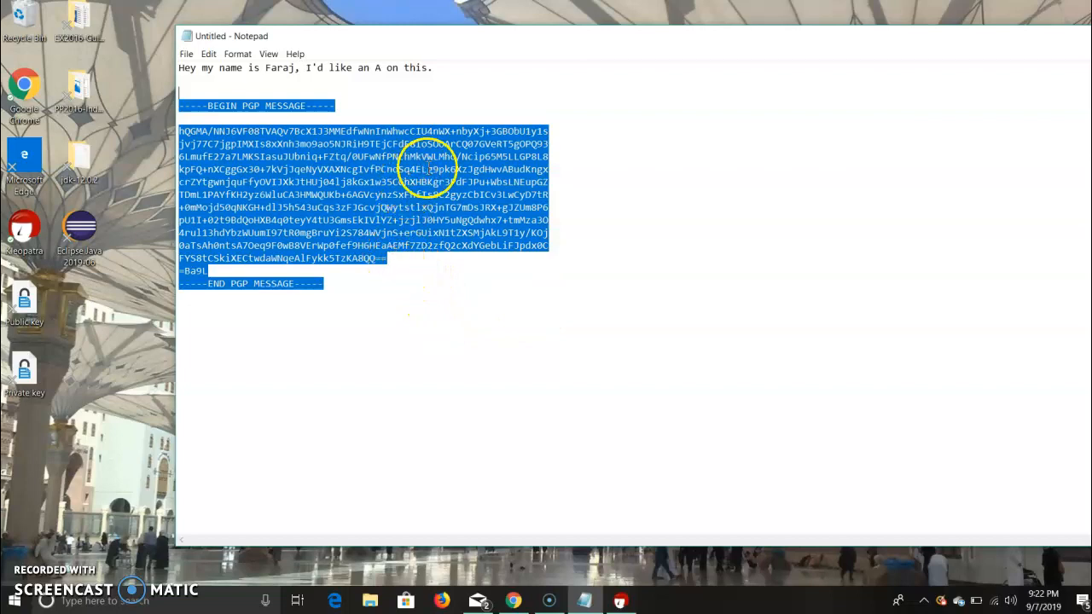
pyautogui.rightClick(301, 190)
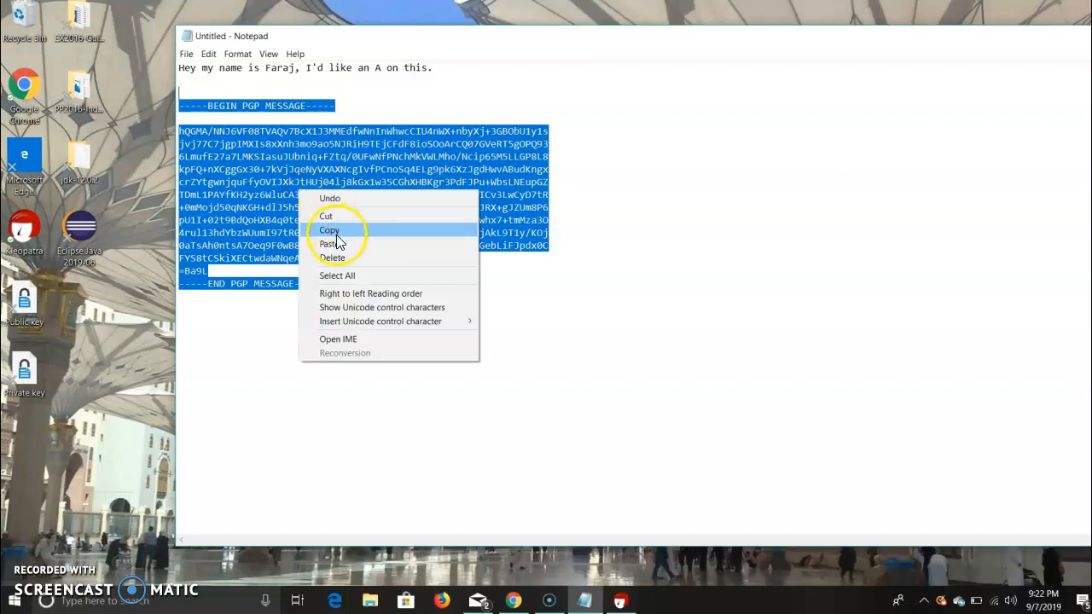
pyautogui.click(335, 230)
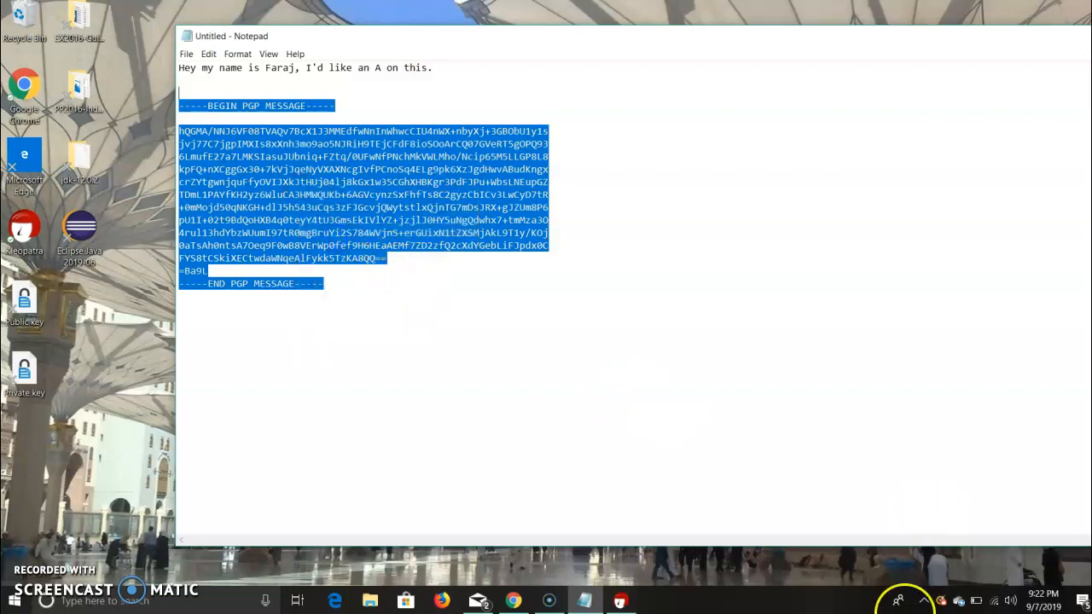
# Start Kleopatra's Decrypt/Verify operation on the clipboard contents.
pyautogui.click(923, 601)
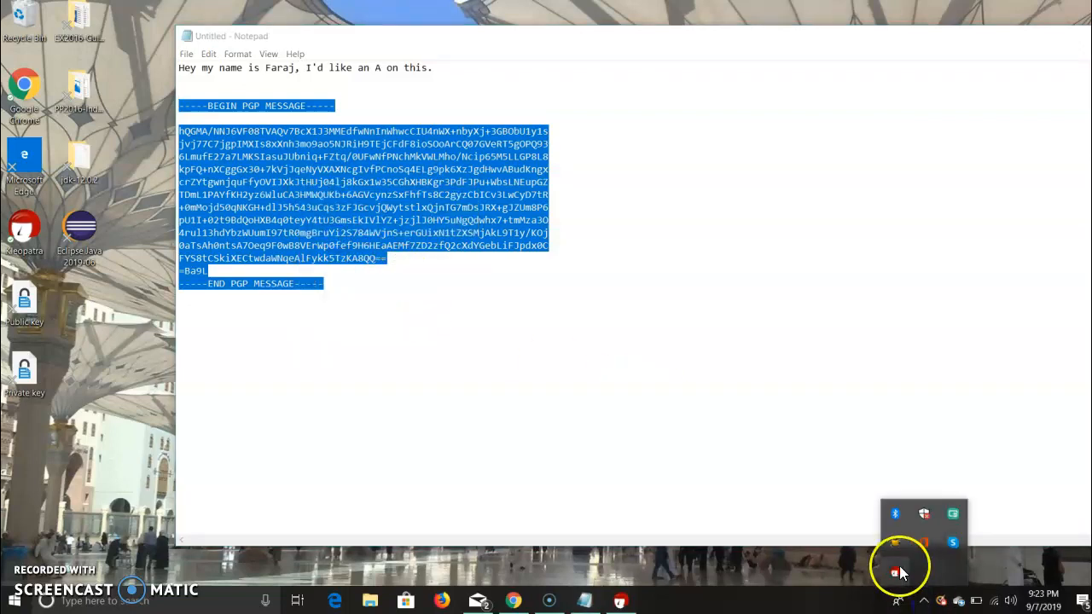
pyautogui.rightClick(896, 573)
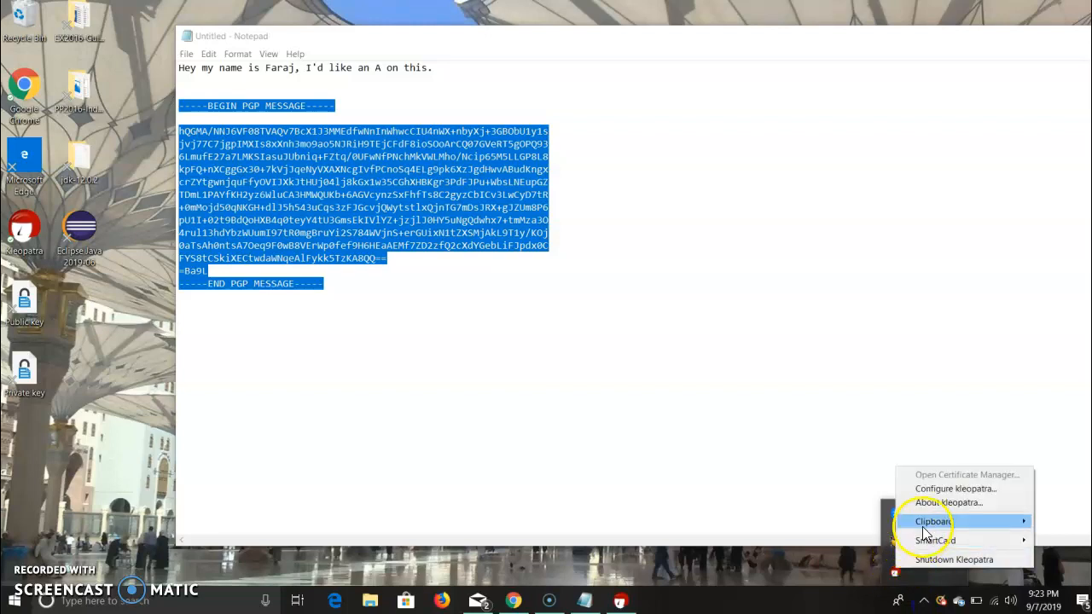
pyautogui.moveTo(923, 527)
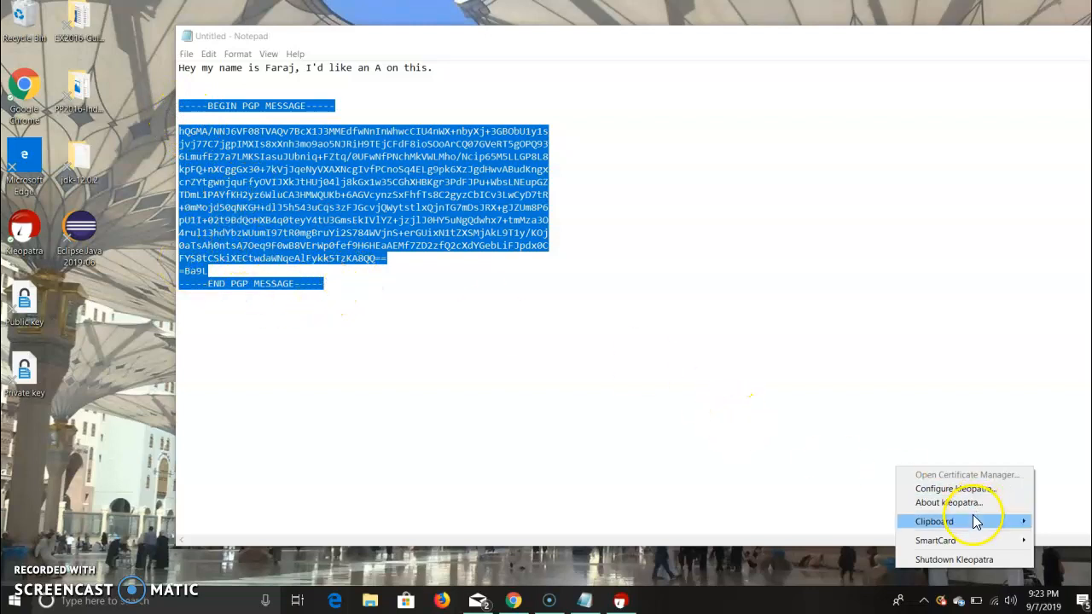
pyautogui.moveTo(978, 522)
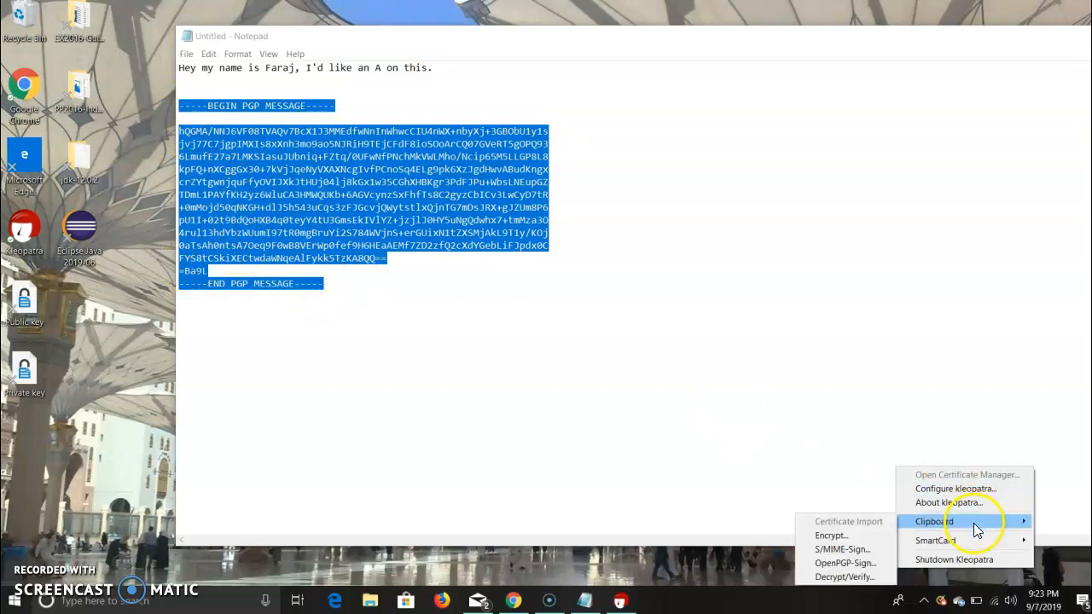
pyautogui.click(843, 577)
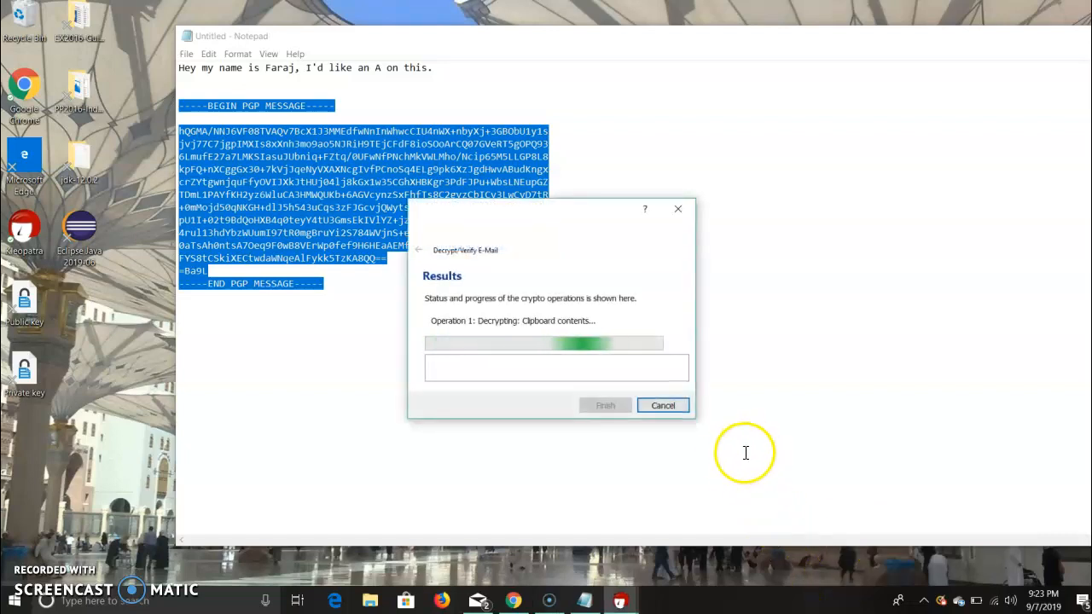
# Enter the passphrase that unlocks the OpenPGP secret key and confirm it to run the decryption.
pyautogui.press('capslock')
pyautogui.press('capslock')
pyautogui.write('•••••••••')
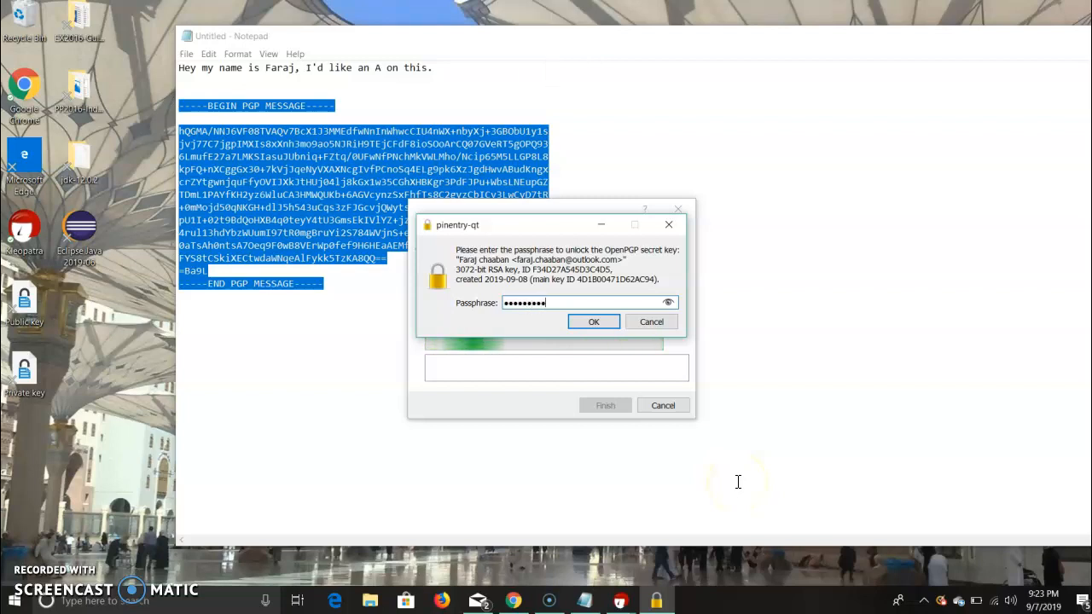
pyautogui.click(593, 322)
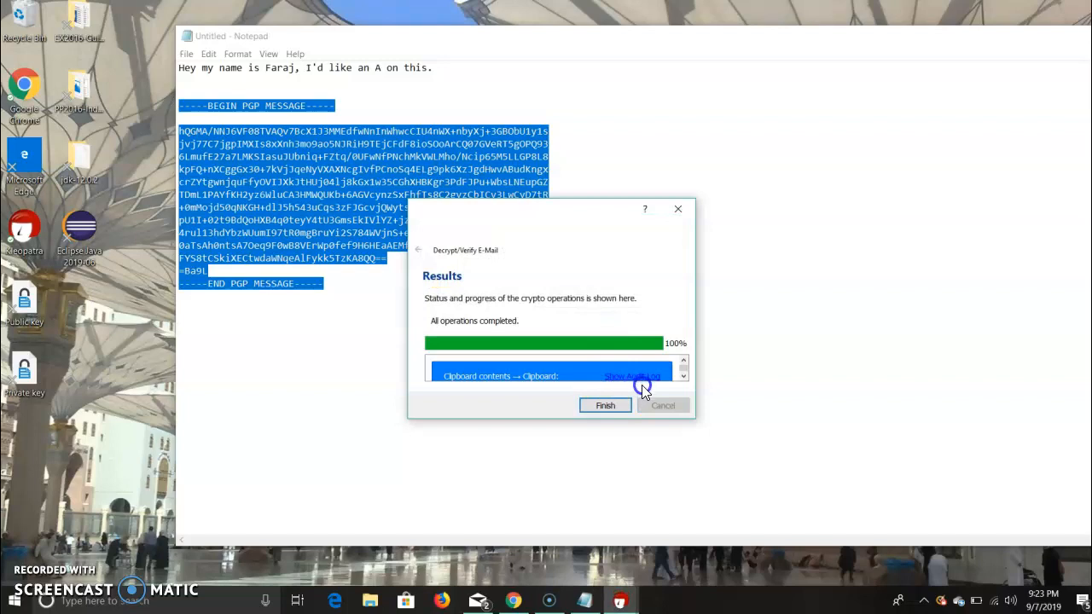
# Close the decryption results and paste the decrypted message into Notepad, two lines below the end of the PGP block.
pyautogui.click(611, 411)
pyautogui.click(460, 323)
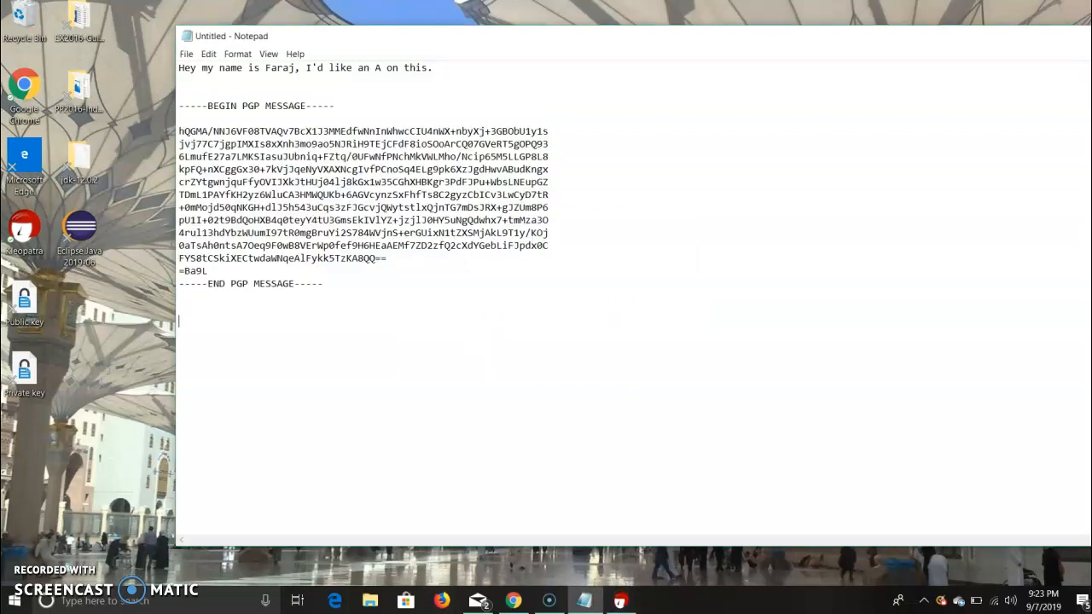
pyautogui.hotkey('ctrl', 'v')
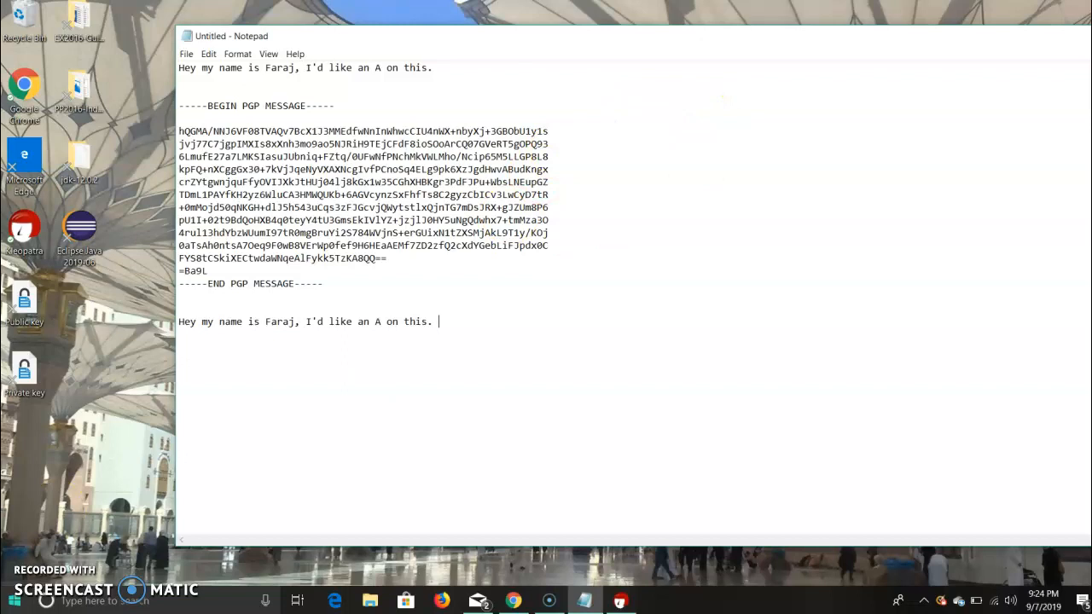
pyautogui.click(554, 602)
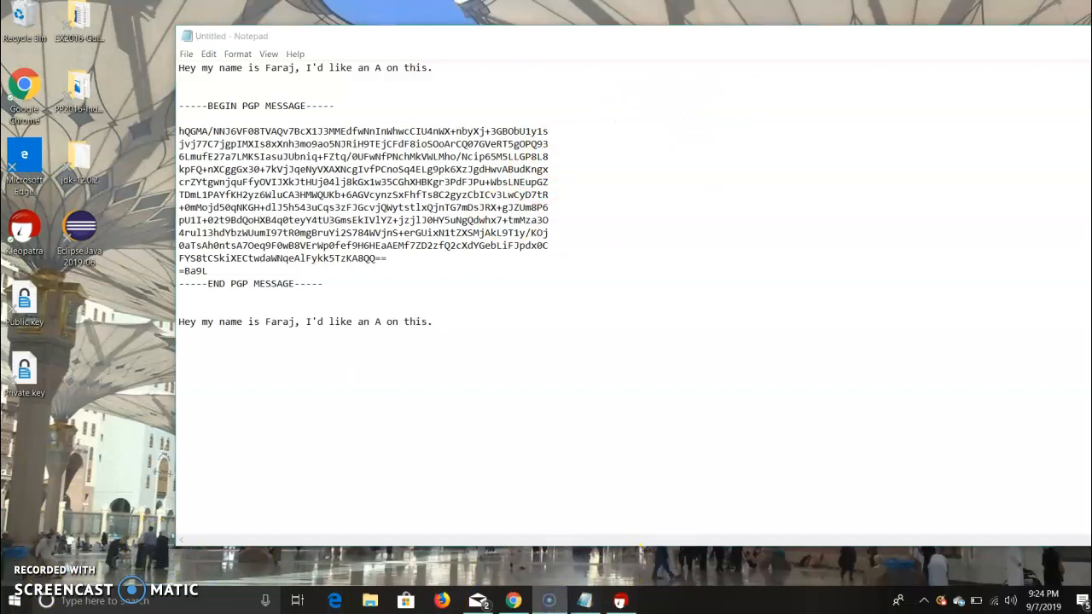